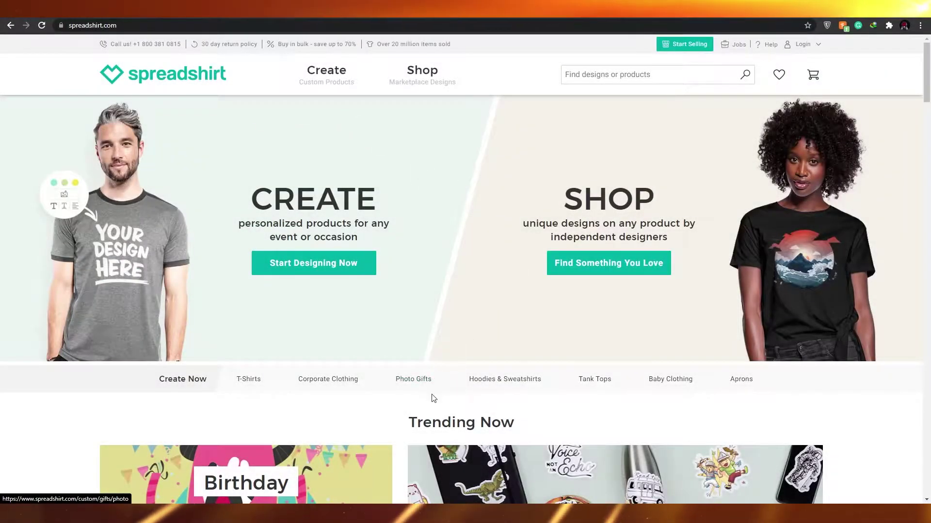
Step: Look over the Spreadshirt home page, including the Create and Shop banners and the themed collections
{"action": "scroll", "coordinate": [507, 250], "scroll_direction": "down", "scroll_amount": 5}
{"action": "scroll", "coordinate": [405, 346], "scroll_direction": "down", "scroll_amount": 6}
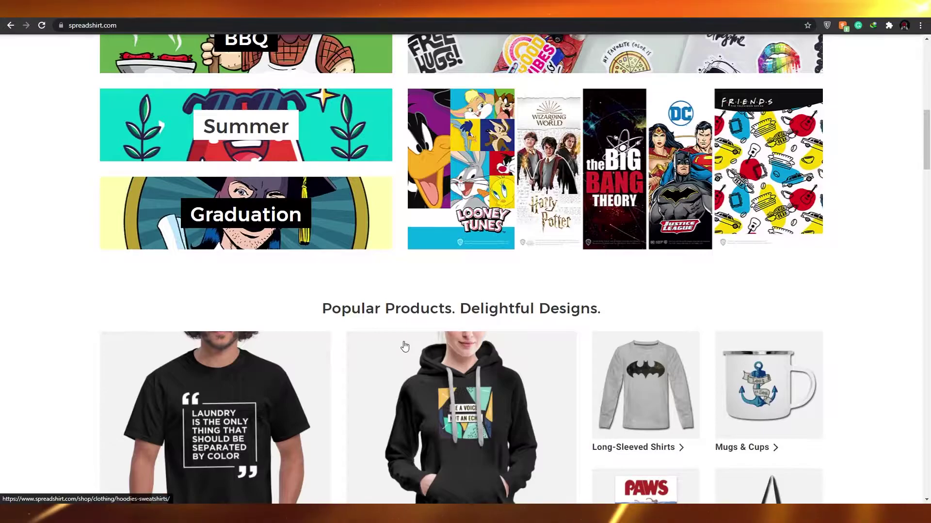
{"action": "scroll", "coordinate": [404, 342], "scroll_direction": "up", "scroll_amount": 5}
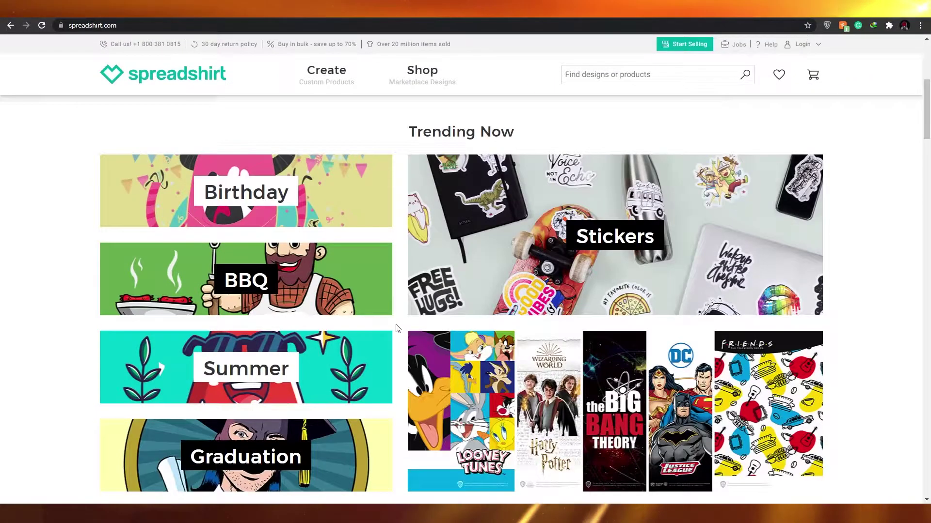
{"action": "scroll", "coordinate": [396, 328], "scroll_direction": "down", "scroll_amount": 2}
{"action": "scroll", "coordinate": [395, 326], "scroll_direction": "down", "scroll_amount": 2}
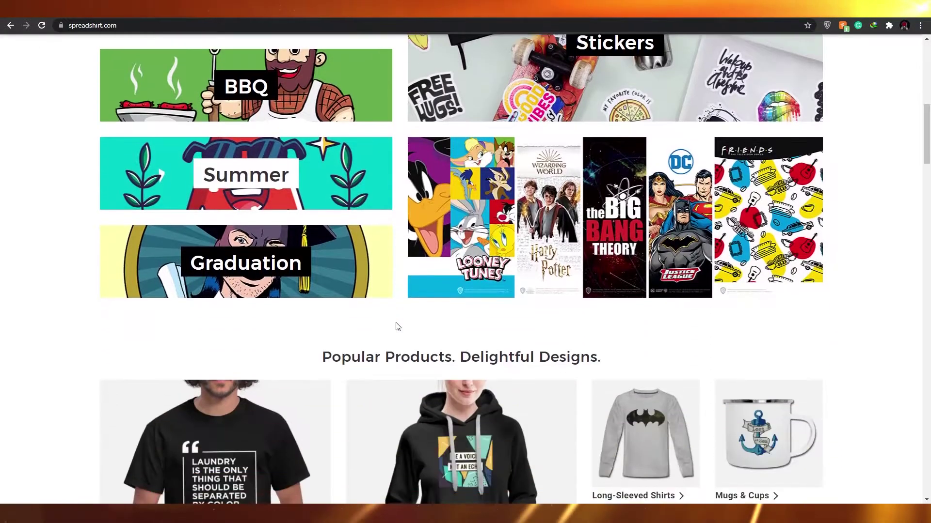
{"action": "scroll", "coordinate": [395, 325], "scroll_direction": "up", "scroll_amount": 10}
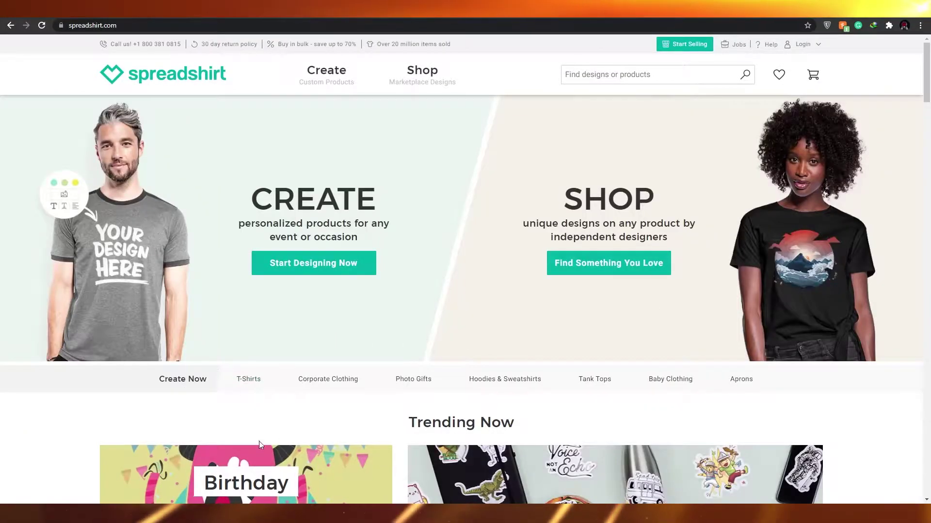
{"action": "mouse_move", "coordinate": [326, 72]}
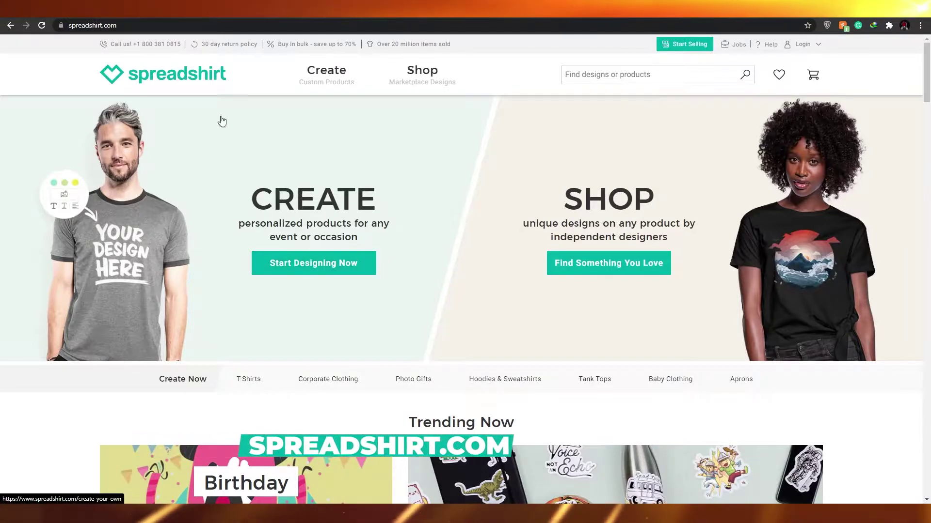
{"action": "mouse_move", "coordinate": [570, 135]}
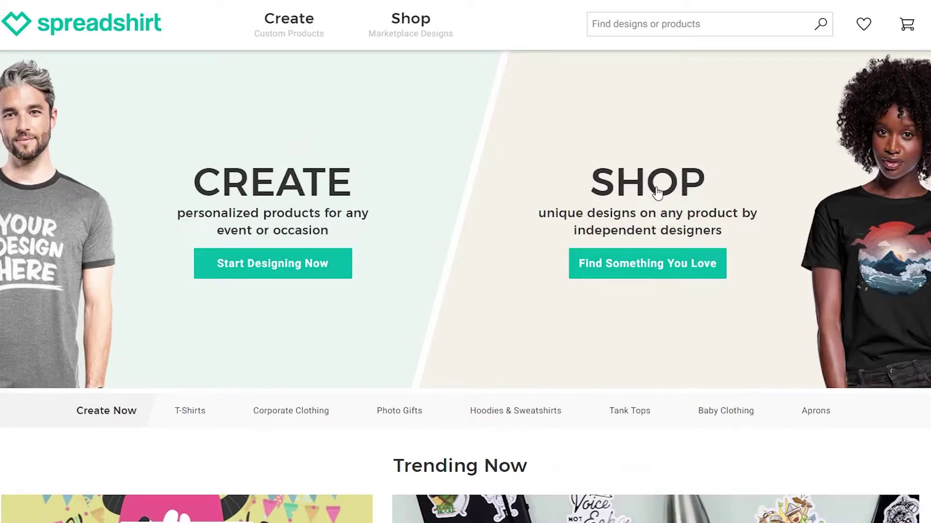
Step: Examine the Trending Now section with its occasion themes, stickers and licensed brand collections
{"action": "scroll", "coordinate": [485, 228], "scroll_direction": "down", "scroll_amount": 5}
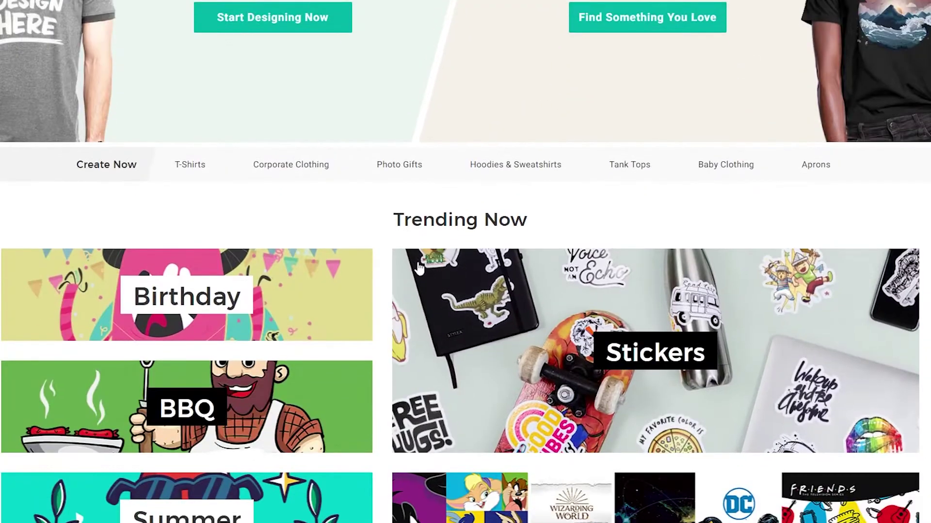
{"action": "scroll", "coordinate": [447, 191], "scroll_direction": "up", "scroll_amount": 5}
{"action": "scroll", "coordinate": [395, 280], "scroll_direction": "down", "scroll_amount": 3}
{"action": "scroll", "coordinate": [395, 280], "scroll_direction": "down", "scroll_amount": 7}
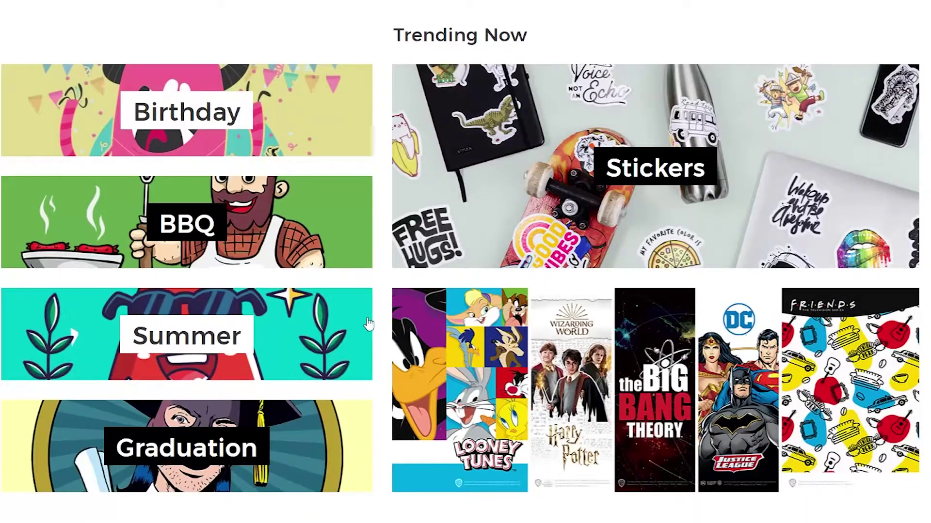
{"action": "scroll", "coordinate": [370, 328], "scroll_direction": "up", "scroll_amount": 3}
{"action": "scroll", "coordinate": [371, 329], "scroll_direction": "down", "scroll_amount": 1}
{"action": "scroll", "coordinate": [371, 329], "scroll_direction": "down", "scroll_amount": 1}
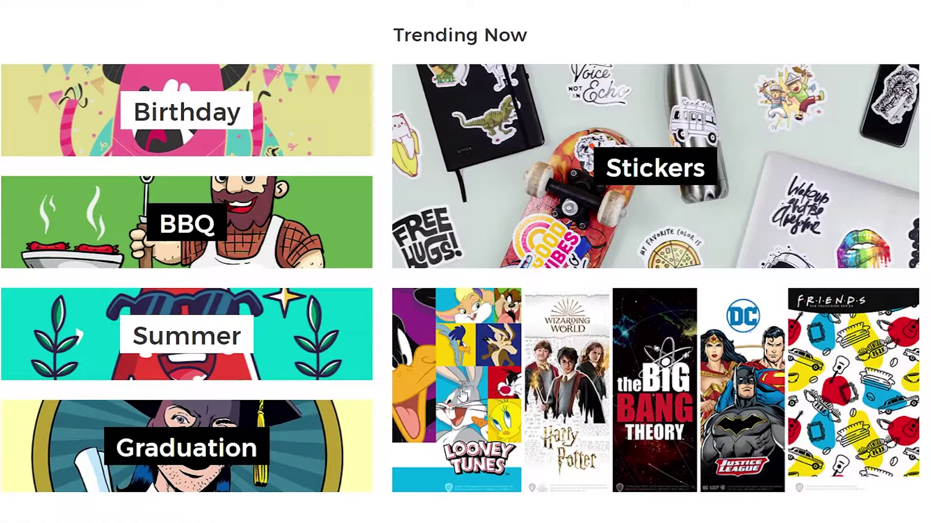
{"action": "scroll", "coordinate": [463, 395], "scroll_direction": "up", "scroll_amount": 2}
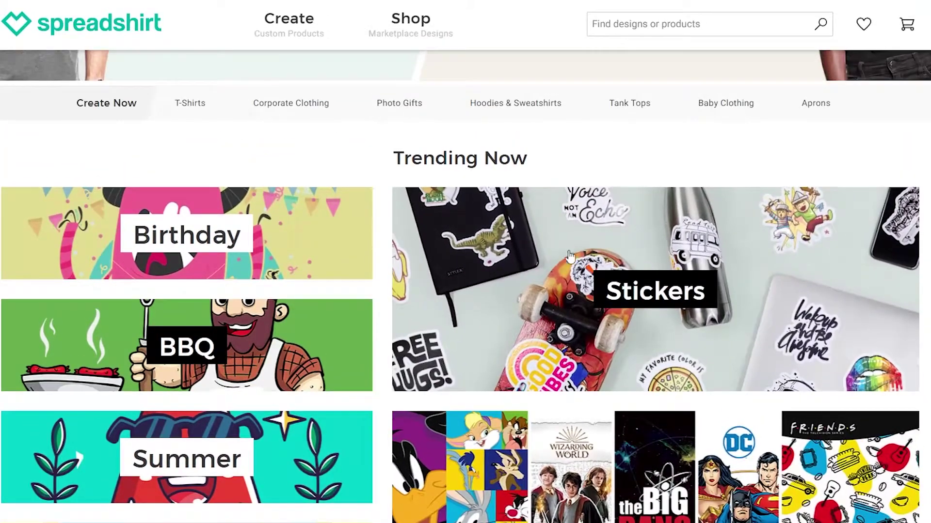
{"action": "scroll", "coordinate": [585, 331], "scroll_direction": "down", "scroll_amount": 3}
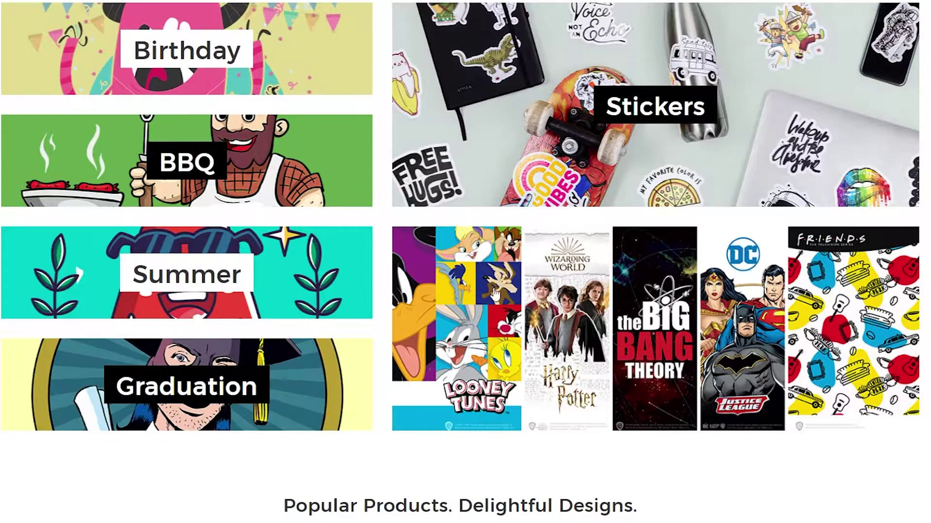
{"action": "scroll", "coordinate": [234, 405], "scroll_direction": "up", "scroll_amount": 3}
{"action": "scroll", "coordinate": [283, 268], "scroll_direction": "down", "scroll_amount": 5}
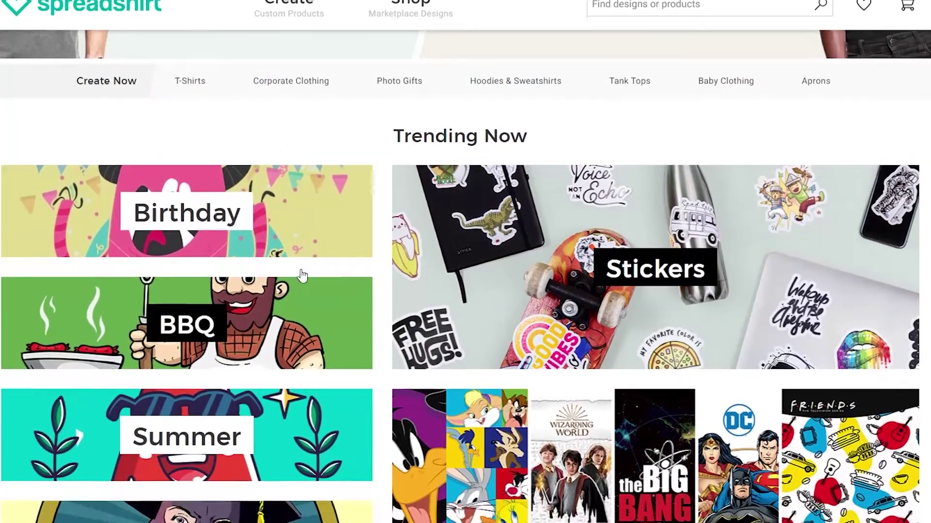
{"action": "scroll", "coordinate": [352, 441], "scroll_direction": "up", "scroll_amount": 3}
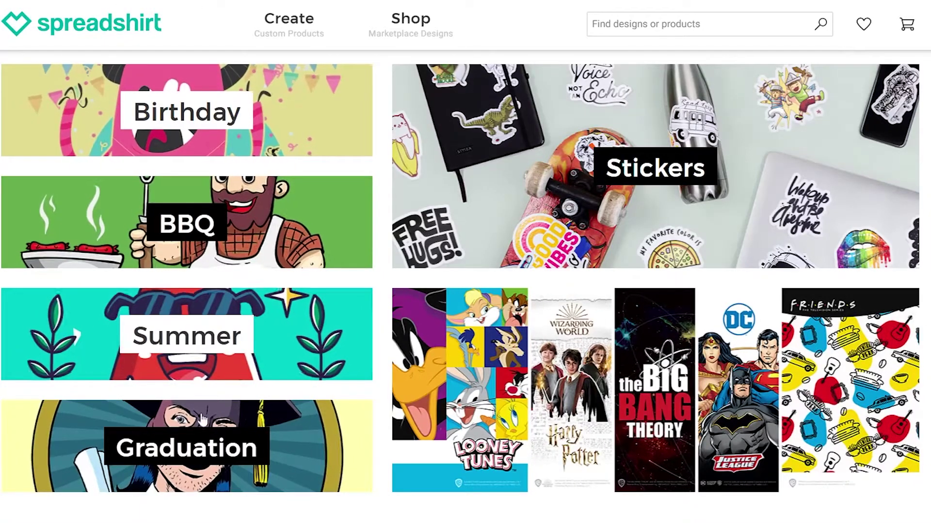
{"action": "scroll", "coordinate": [272, 184], "scroll_direction": "up", "scroll_amount": 1}
{"action": "left_click_drag", "start_coordinate": [390, 116], "coordinate": [546, 110]}
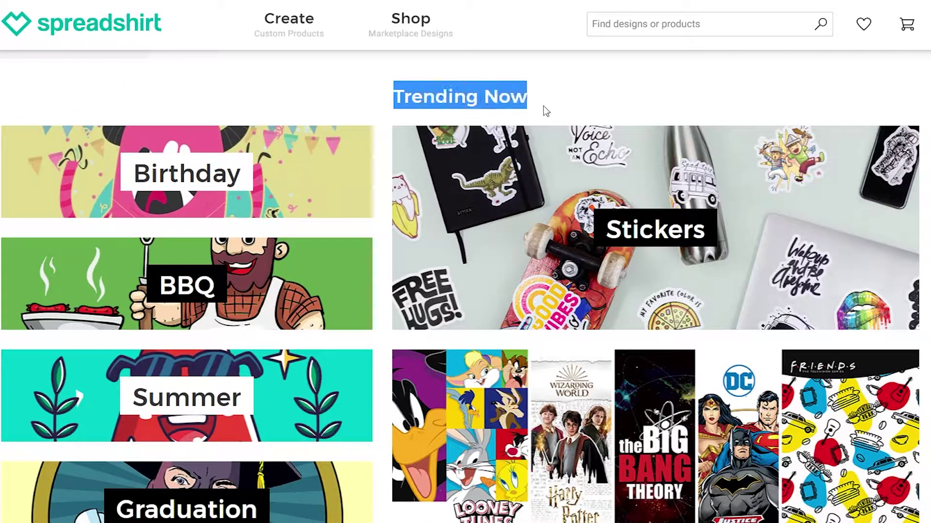
Step: Review the popular product categories, the design spotlight and the company information further down the home page
{"action": "scroll", "coordinate": [324, 299], "scroll_direction": "down", "scroll_amount": 6}
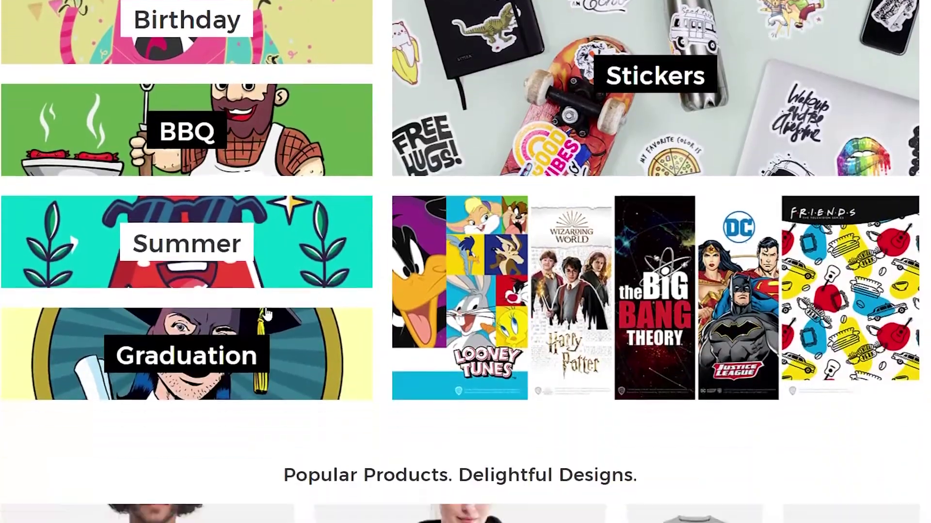
{"action": "scroll", "coordinate": [301, 241], "scroll_direction": "down", "scroll_amount": 5}
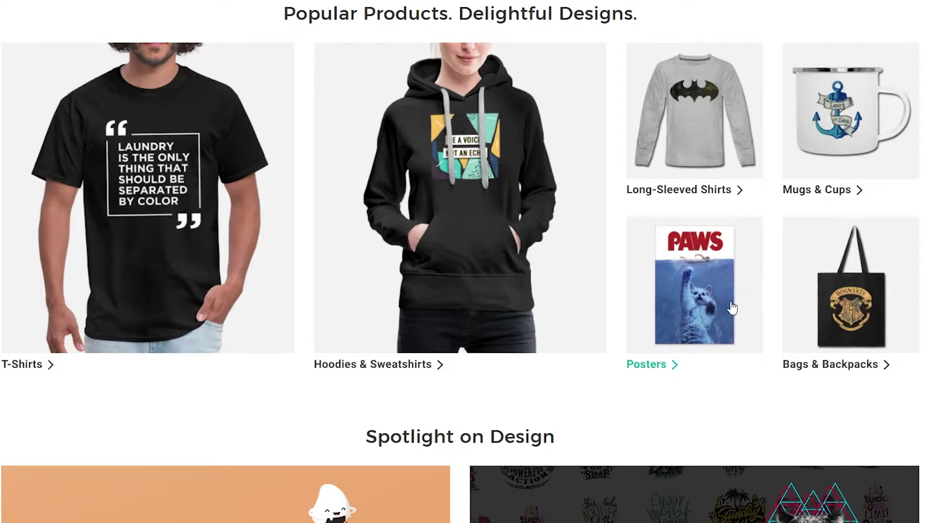
{"action": "scroll", "coordinate": [702, 272], "scroll_direction": "down", "scroll_amount": 1}
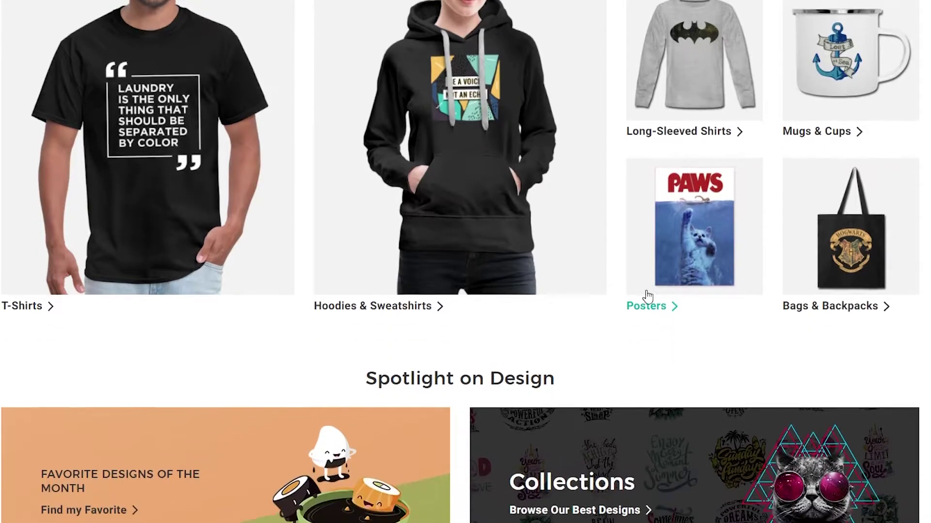
{"action": "scroll", "coordinate": [606, 278], "scroll_direction": "up", "scroll_amount": 2}
{"action": "scroll", "coordinate": [612, 197], "scroll_direction": "down", "scroll_amount": 15}
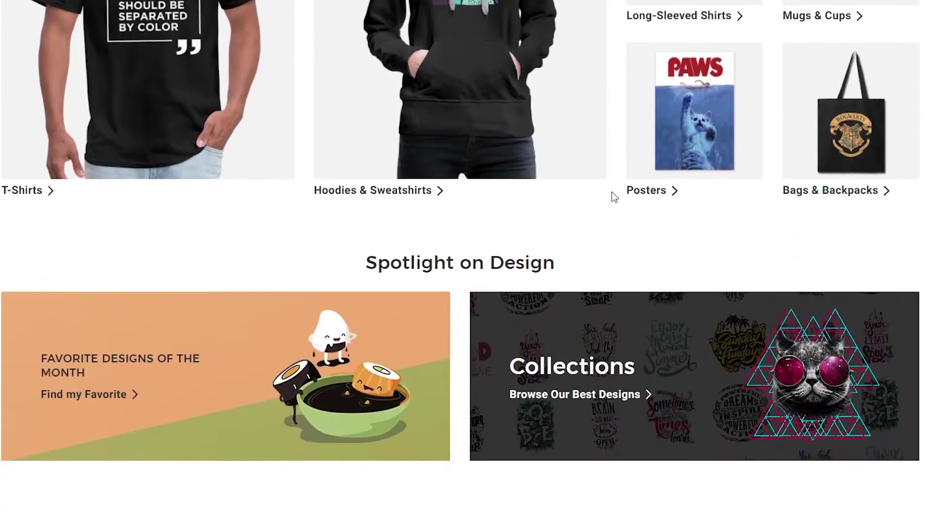
{"action": "scroll", "coordinate": [473, 242], "scroll_direction": "down", "scroll_amount": 5}
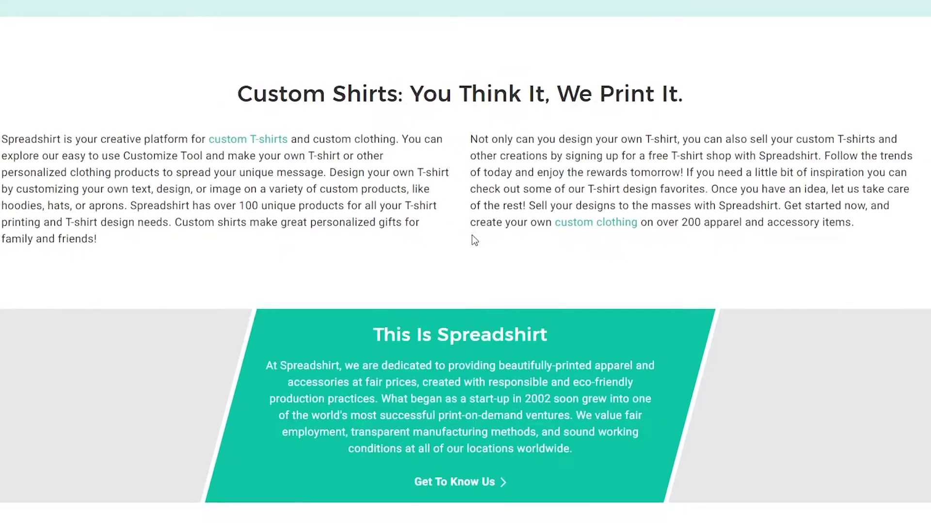
{"action": "scroll", "coordinate": [471, 241], "scroll_direction": "up", "scroll_amount": 16}
{"action": "scroll", "coordinate": [463, 299], "scroll_direction": "up", "scroll_amount": 15}
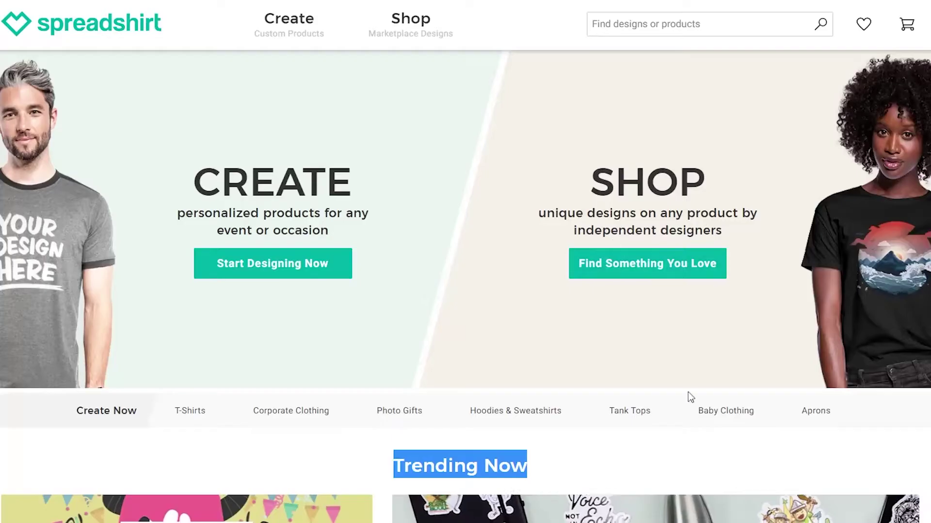
{"action": "scroll", "coordinate": [385, 392], "scroll_direction": "down", "scroll_amount": 8}
{"action": "scroll", "coordinate": [385, 391], "scroll_direction": "up", "scroll_amount": 8}
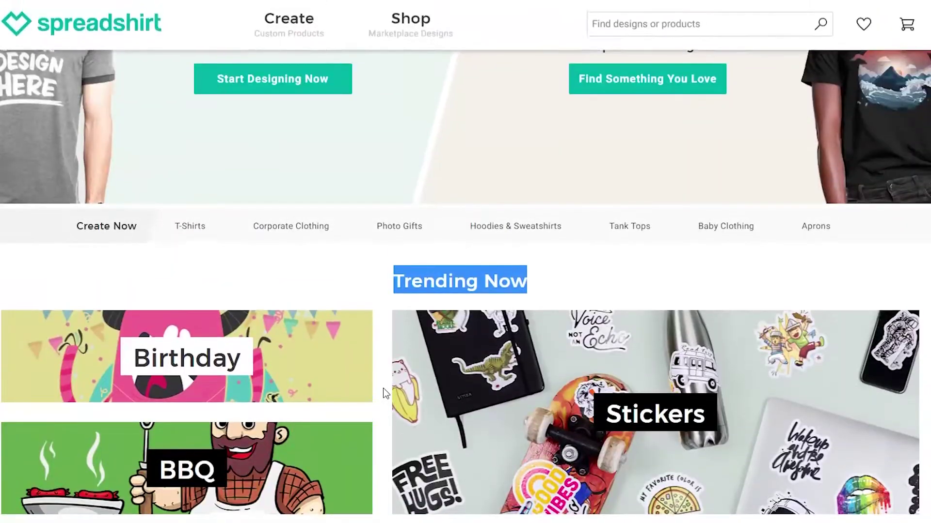
{"action": "left_click", "coordinate": [443, 425]}
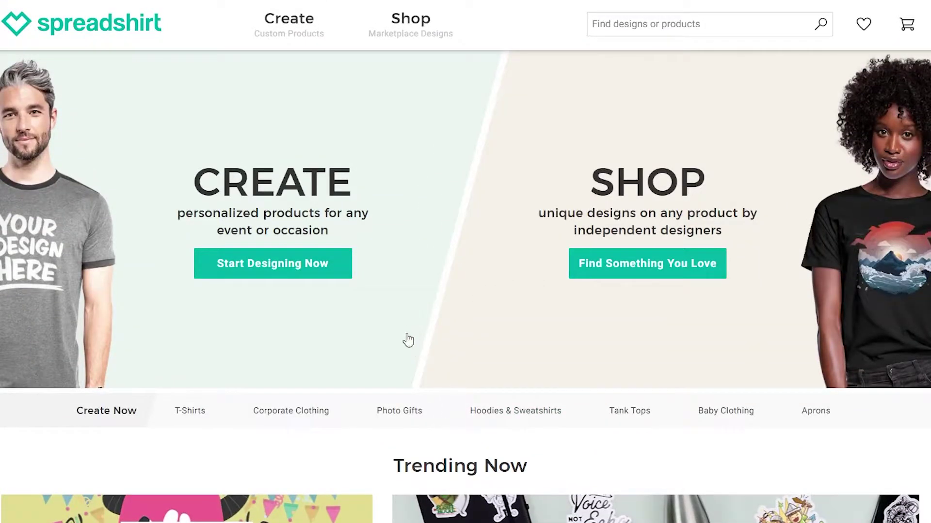
{"action": "scroll", "coordinate": [480, 260], "scroll_direction": "down", "scroll_amount": 5}
{"action": "scroll", "coordinate": [437, 306], "scroll_direction": "up", "scroll_amount": 3}
{"action": "scroll", "coordinate": [437, 305], "scroll_direction": "down", "scroll_amount": 3}
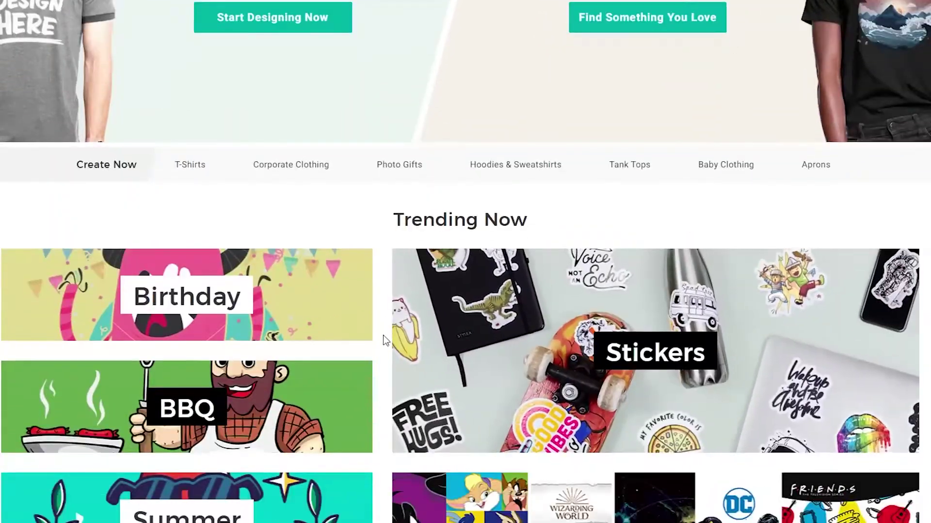
{"action": "scroll", "coordinate": [334, 346], "scroll_direction": "up", "scroll_amount": 5}
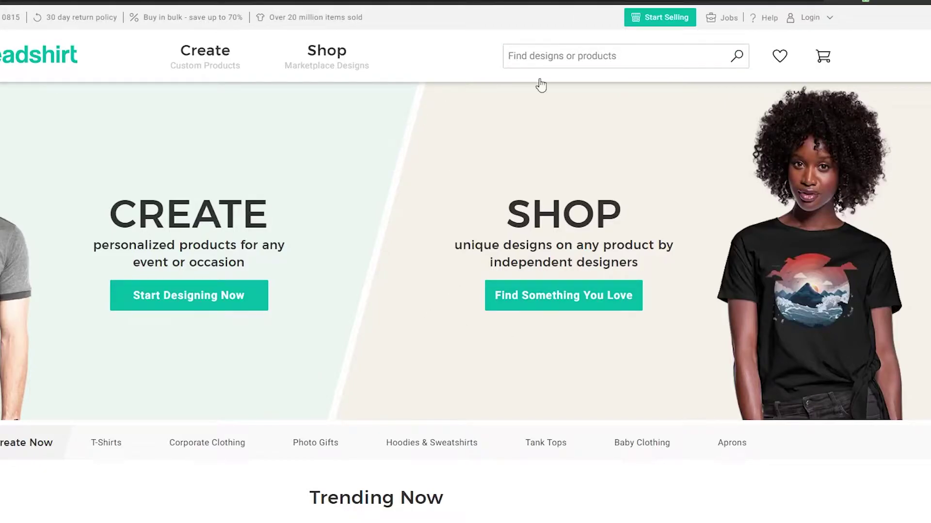
Step: Open the login form and follow its Become a Partner option for people who want to sell
{"action": "left_click", "coordinate": [831, 19]}
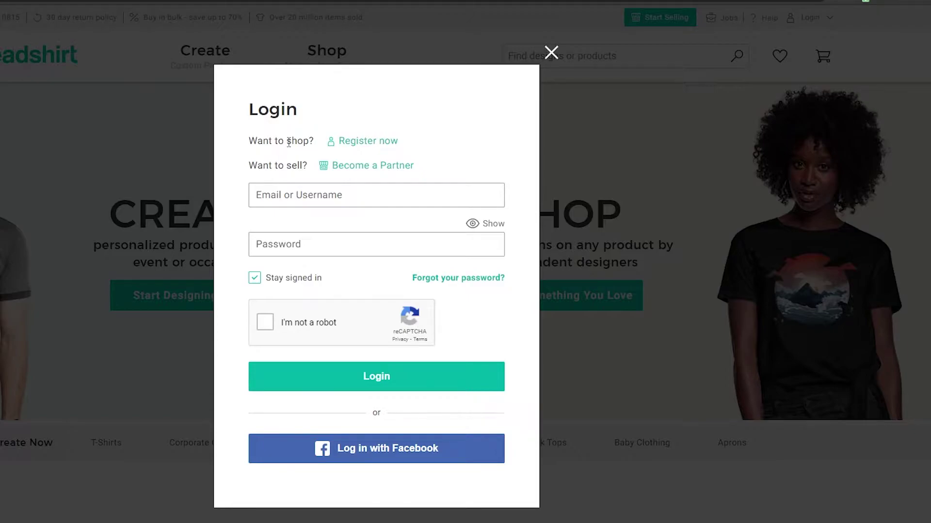
{"action": "left_click", "coordinate": [376, 170]}
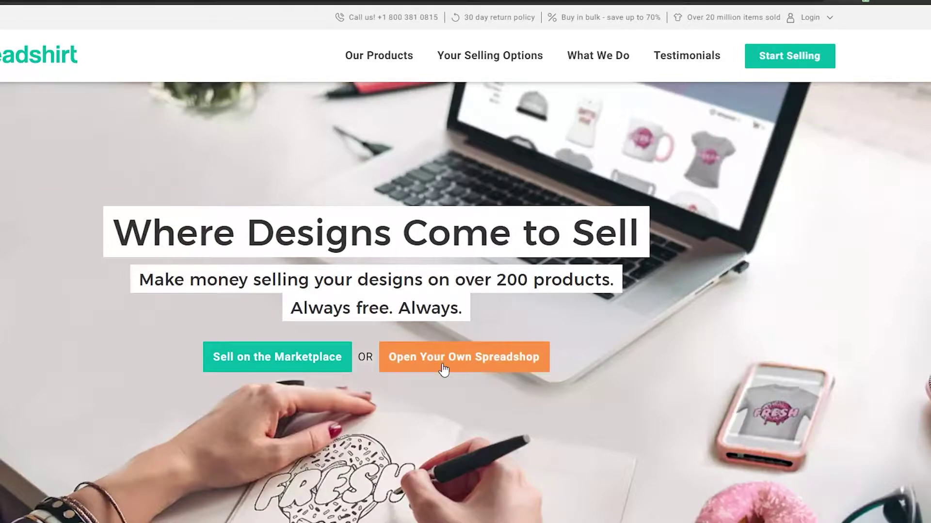
Step: Examine the partner page's product range and compare the benefits of selling on the Marketplace with opening a Spreadshop store
{"action": "scroll", "coordinate": [485, 334], "scroll_direction": "down", "scroll_amount": 1}
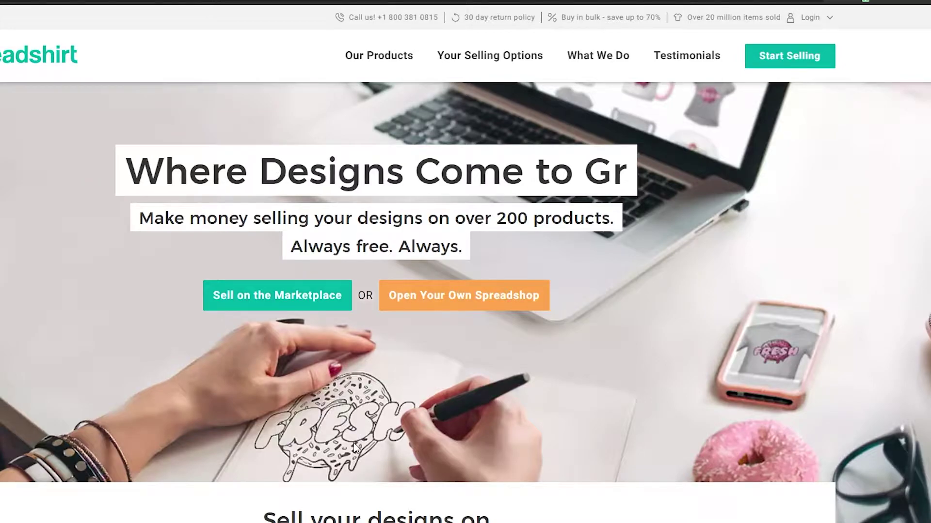
{"action": "scroll", "coordinate": [355, 448], "scroll_direction": "down", "scroll_amount": 4}
{"action": "scroll", "coordinate": [353, 450], "scroll_direction": "down", "scroll_amount": 12}
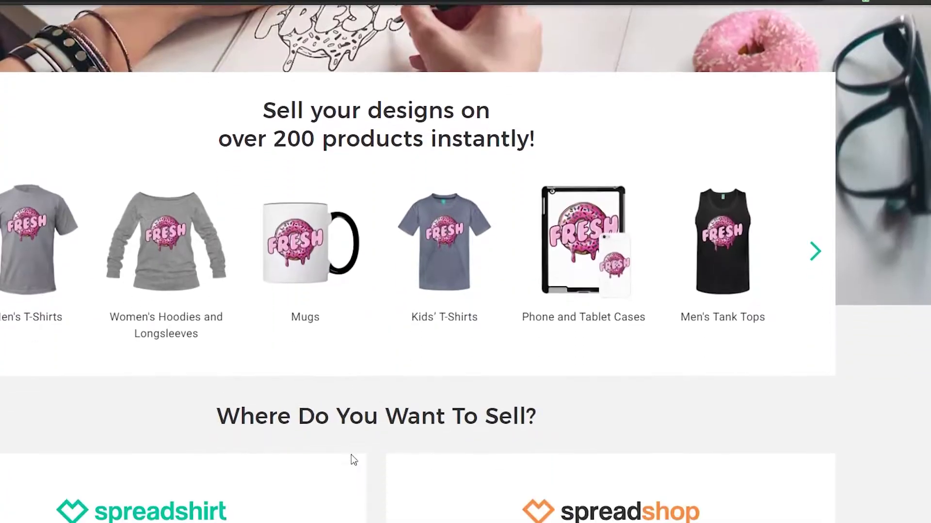
{"action": "scroll", "coordinate": [307, 228], "scroll_direction": "up", "scroll_amount": 3}
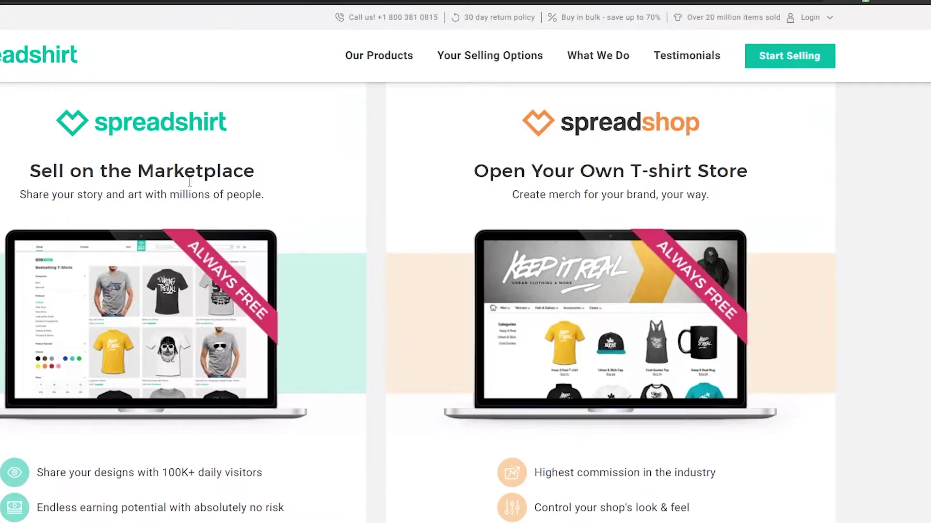
{"action": "scroll", "coordinate": [110, 167], "scroll_direction": "down", "scroll_amount": 1}
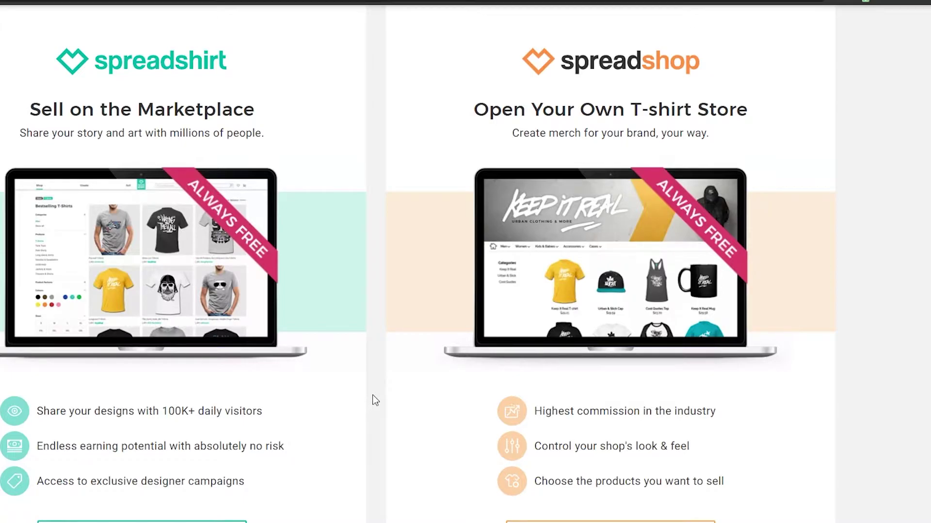
{"action": "scroll", "coordinate": [374, 400], "scroll_direction": "down", "scroll_amount": 1}
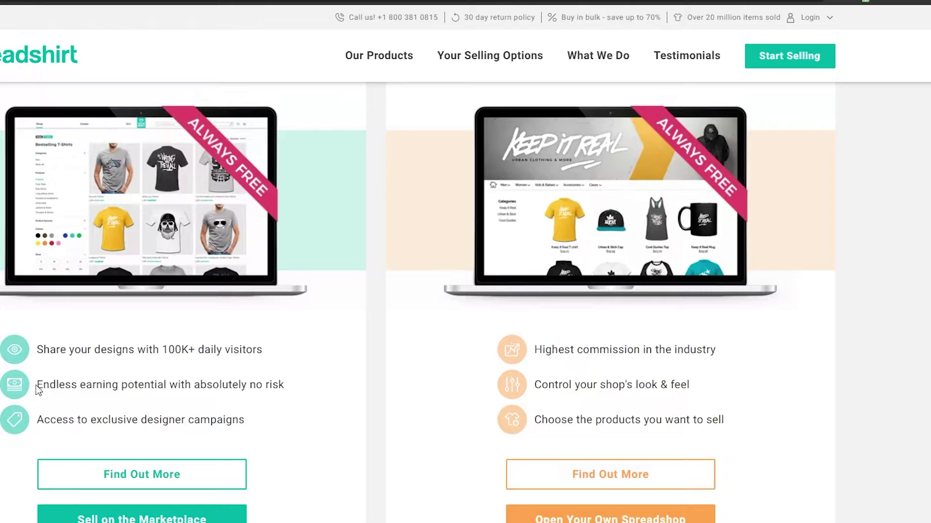
{"action": "left_click_drag", "start_coordinate": [38, 390], "coordinate": [268, 391]}
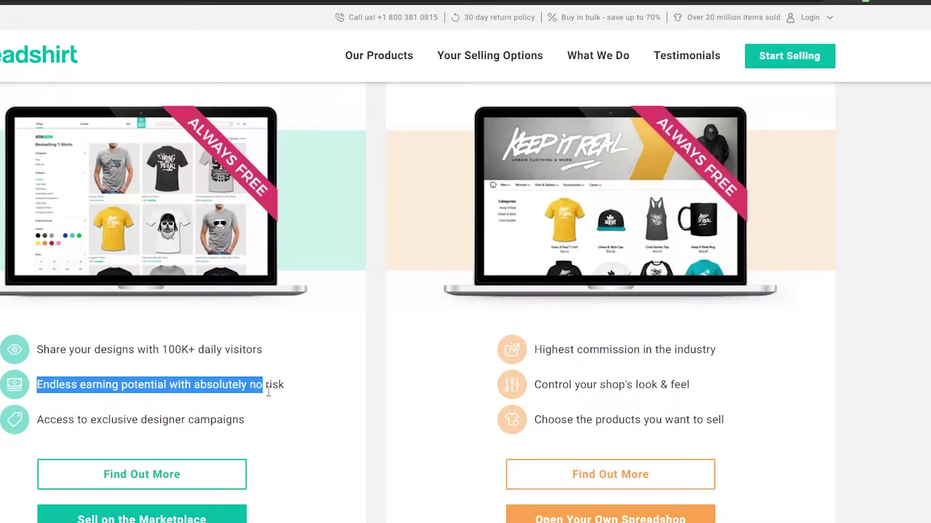
{"action": "left_click", "coordinate": [292, 398]}
{"action": "left_click_drag", "start_coordinate": [36, 420], "coordinate": [244, 422]}
{"action": "left_click", "coordinate": [249, 426]}
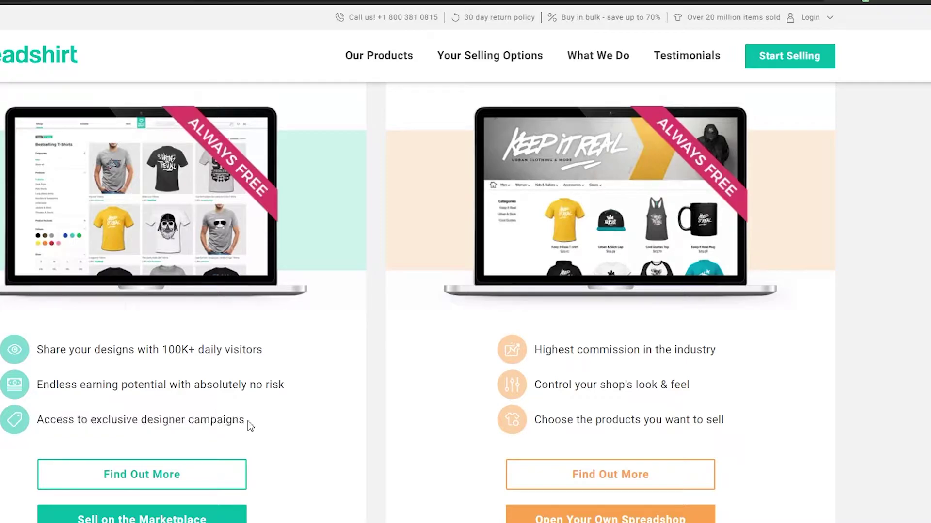
{"action": "scroll", "coordinate": [378, 349], "scroll_direction": "up", "scroll_amount": 4}
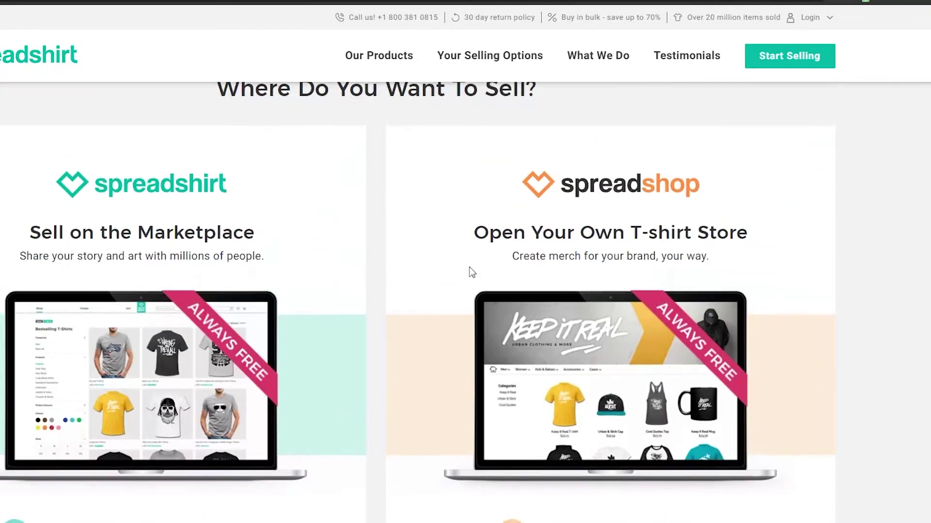
{"action": "scroll", "coordinate": [651, 196], "scroll_direction": "down", "scroll_amount": 5}
{"action": "scroll", "coordinate": [534, 359], "scroll_direction": "up", "scroll_amount": 1}
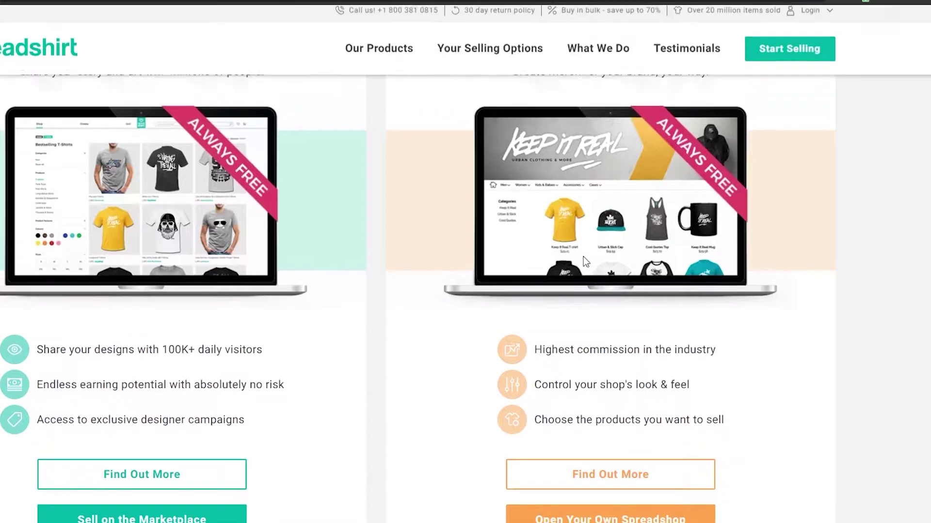
Step: Review the three Spreadshop benefits covering commission, control over the shop's look and feel, and product choice
{"action": "left_click_drag", "start_coordinate": [532, 354], "coordinate": [666, 361]}
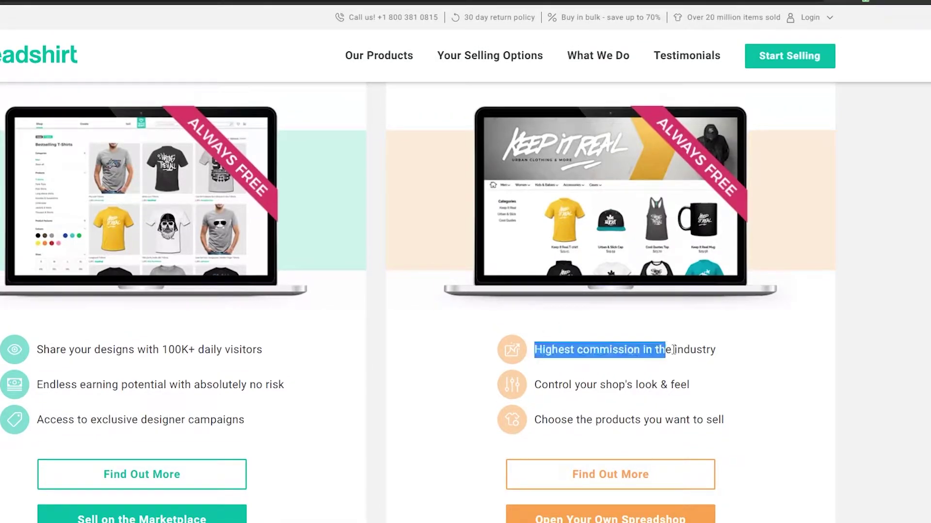
{"action": "left_click", "coordinate": [723, 355]}
{"action": "left_click_drag", "start_coordinate": [534, 388], "coordinate": [684, 387]}
{"action": "left_click", "coordinate": [697, 394]}
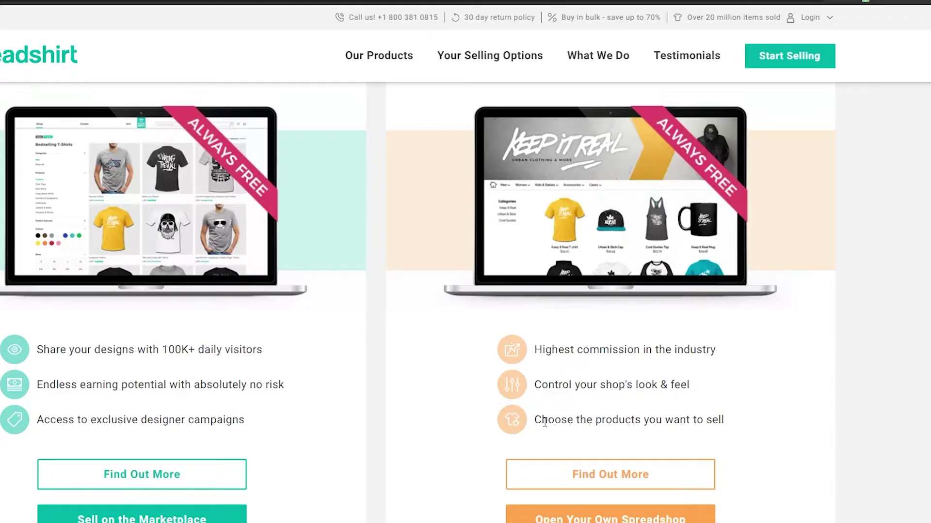
{"action": "left_click_drag", "start_coordinate": [536, 420], "coordinate": [702, 420]}
{"action": "left_click", "coordinate": [733, 423]}
Step: Compare the Marketplace and Spreadshop selling options once more and continue with the Spreadshop option
{"action": "scroll", "coordinate": [383, 438], "scroll_direction": "up", "scroll_amount": 4}
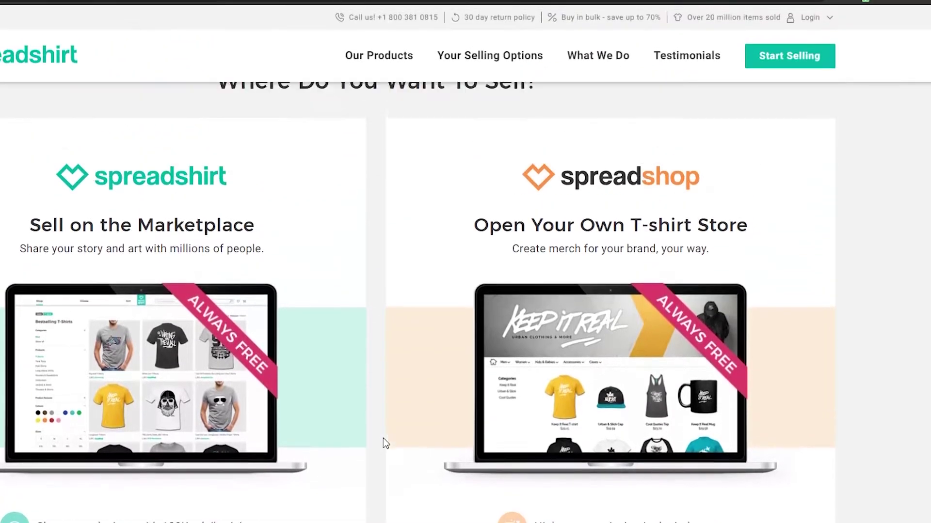
{"action": "scroll", "coordinate": [382, 438], "scroll_direction": "down", "scroll_amount": 3}
{"action": "scroll", "coordinate": [381, 441], "scroll_direction": "up", "scroll_amount": 3}
{"action": "scroll", "coordinate": [380, 441], "scroll_direction": "down", "scroll_amount": 4}
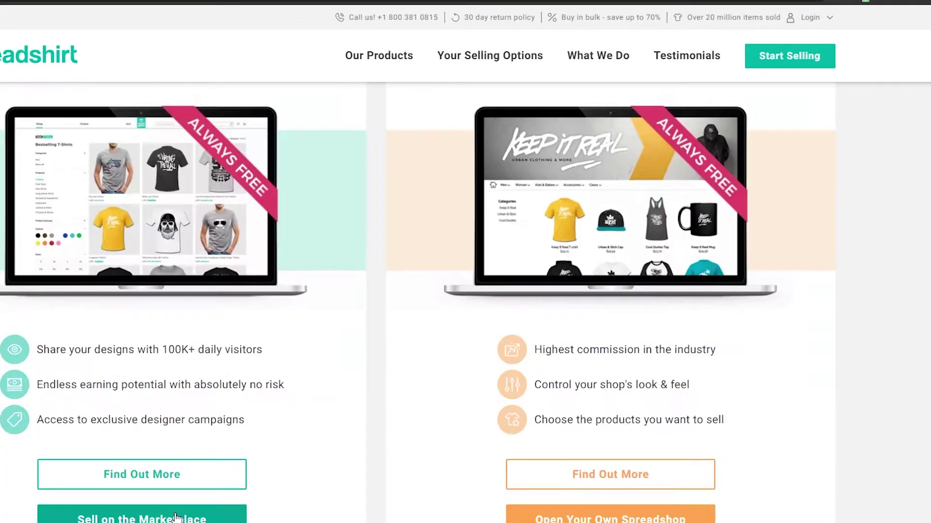
{"action": "scroll", "coordinate": [191, 363], "scroll_direction": "up", "scroll_amount": 2}
{"action": "scroll", "coordinate": [174, 386], "scroll_direction": "down", "scroll_amount": 3}
{"action": "scroll", "coordinate": [175, 390], "scroll_direction": "up", "scroll_amount": 2}
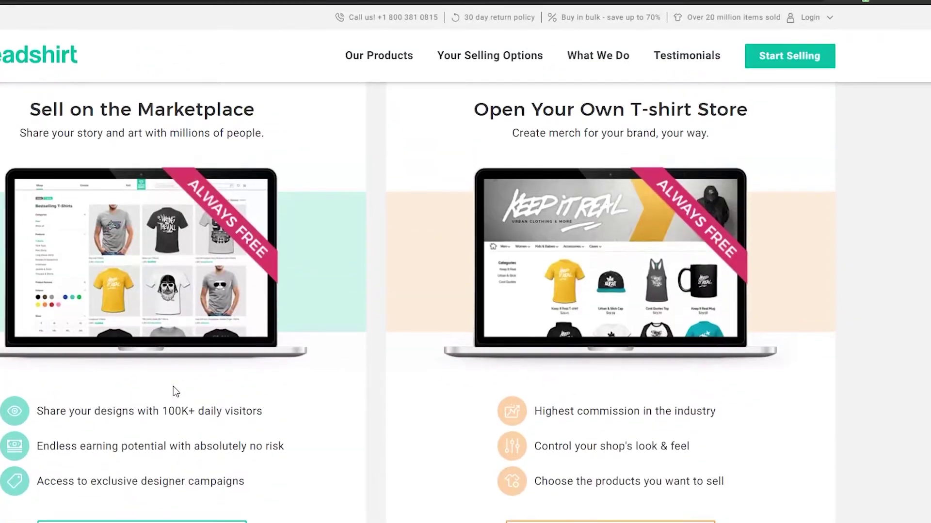
{"action": "scroll", "coordinate": [252, 378], "scroll_direction": "up", "scroll_amount": 3}
{"action": "scroll", "coordinate": [310, 364], "scroll_direction": "down", "scroll_amount": 1}
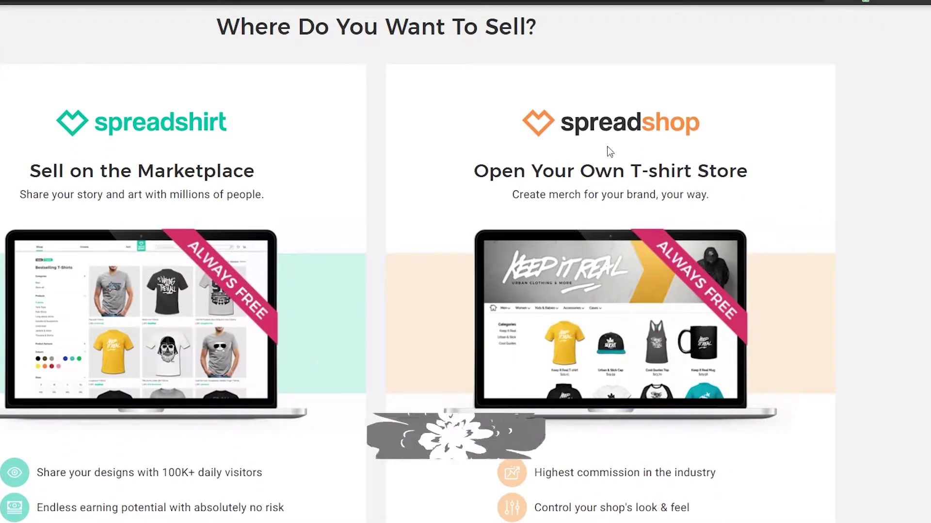
{"action": "scroll", "coordinate": [619, 395], "scroll_direction": "down", "scroll_amount": 1}
{"action": "scroll", "coordinate": [619, 395], "scroll_direction": "down", "scroll_amount": 2}
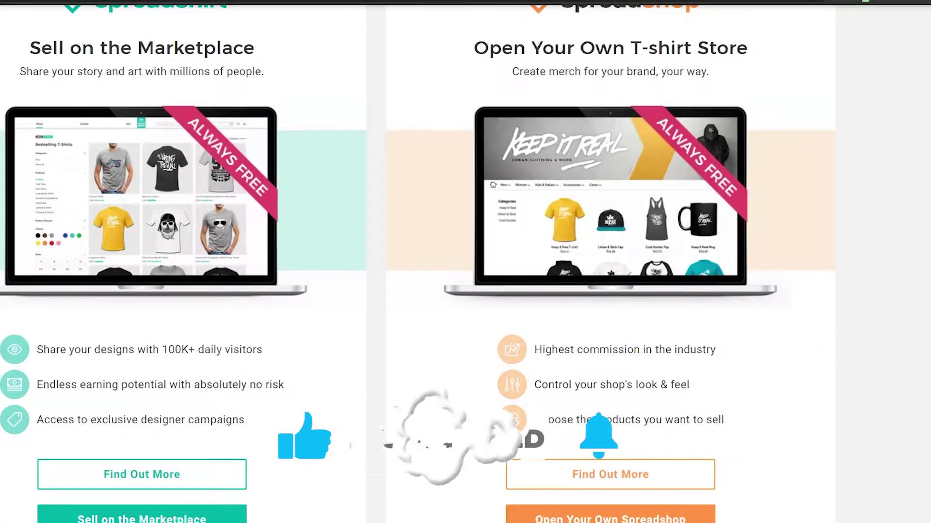
{"action": "scroll", "coordinate": [606, 467], "scroll_direction": "down", "scroll_amount": 1}
{"action": "left_click", "coordinate": [615, 474]}
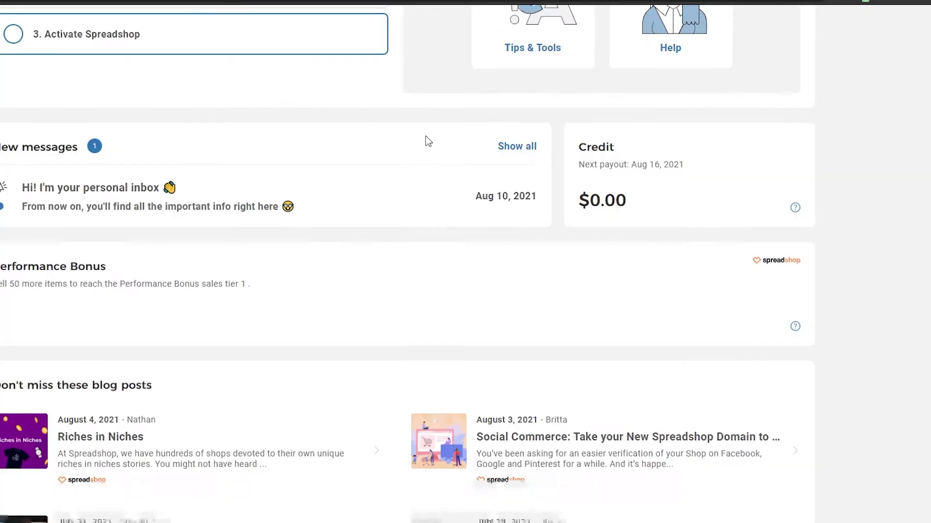
Step: Review the partner dashboard's sales checklist, help options, messages, credit, performance bonus and blog posts
{"action": "scroll", "coordinate": [439, 146], "scroll_direction": "up", "scroll_amount": 4}
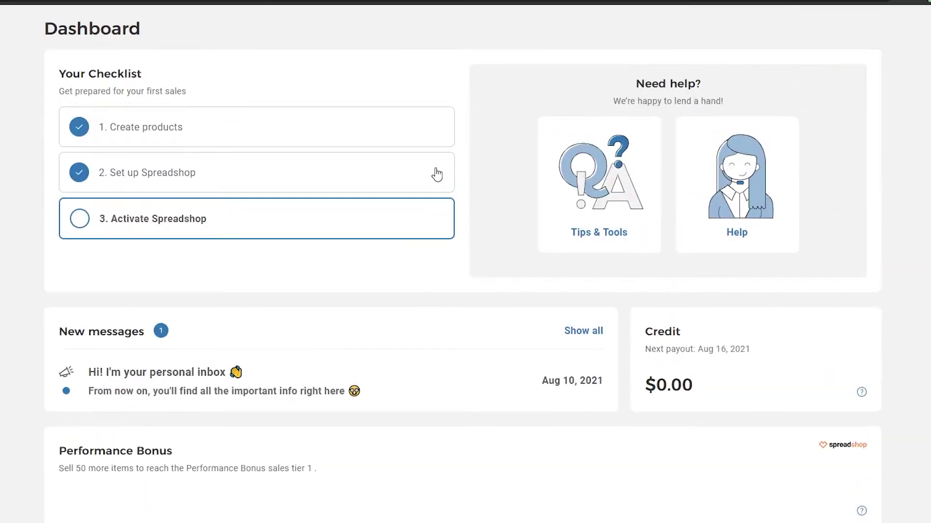
{"action": "scroll", "coordinate": [432, 174], "scroll_direction": "down", "scroll_amount": 4}
{"action": "scroll", "coordinate": [431, 175], "scroll_direction": "up", "scroll_amount": 4}
{"action": "scroll", "coordinate": [20, 199], "scroll_direction": "down", "scroll_amount": 1}
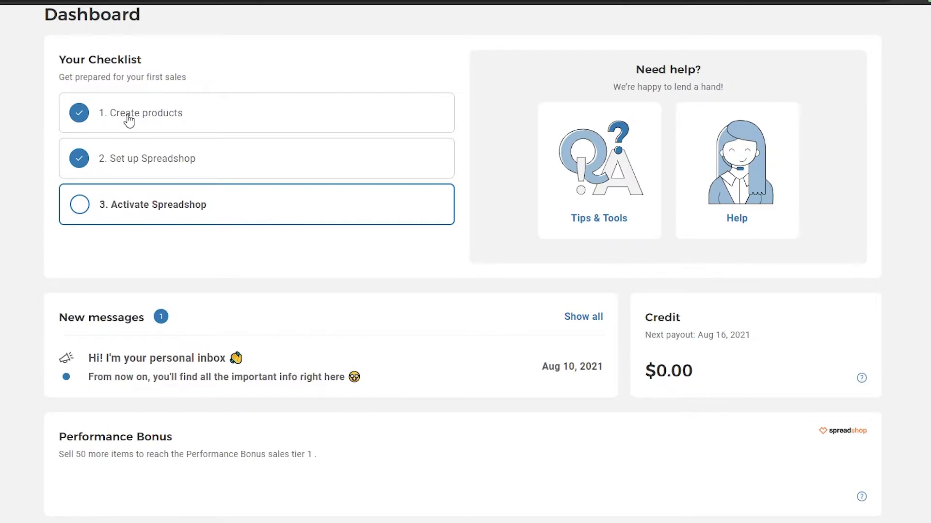
{"action": "scroll", "coordinate": [87, 133], "scroll_direction": "up", "scroll_amount": 1}
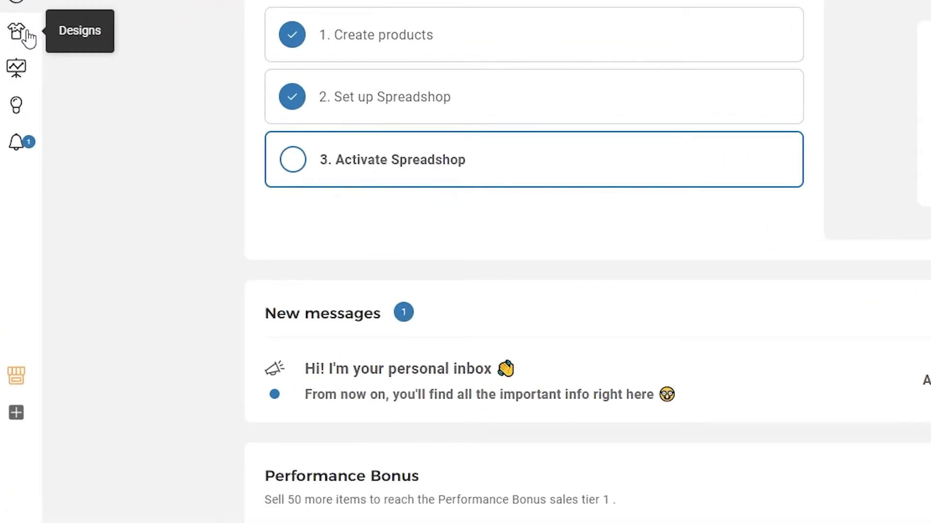
Step: Upload the cat image image-from-rawpixel-id-481409-jpeg from the Pictures folder as a new entry in the Designs section
{"action": "left_click", "coordinate": [27, 33]}
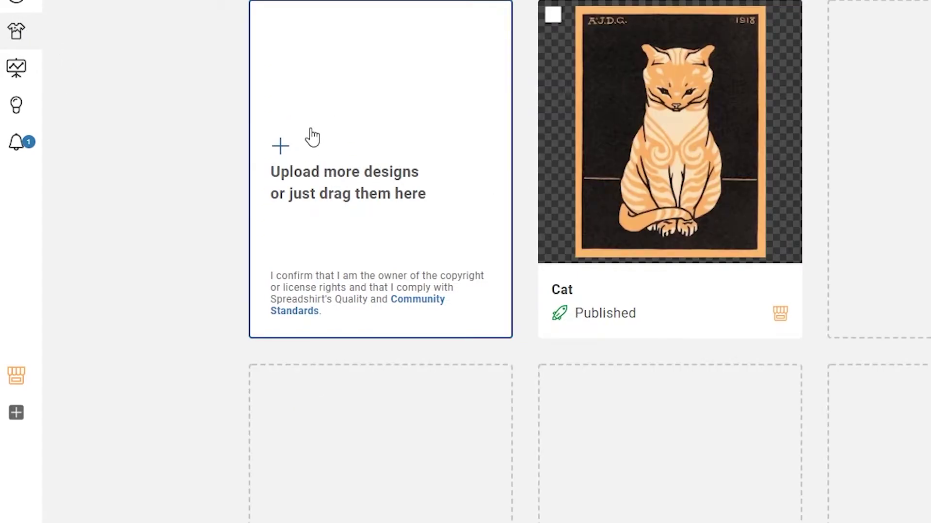
{"action": "mouse_move", "coordinate": [678, 160]}
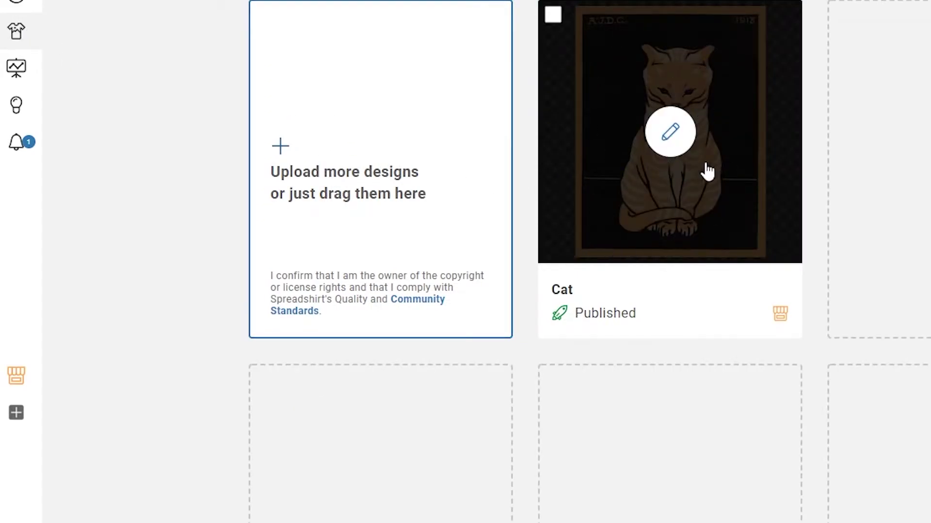
{"action": "left_click", "coordinate": [281, 148]}
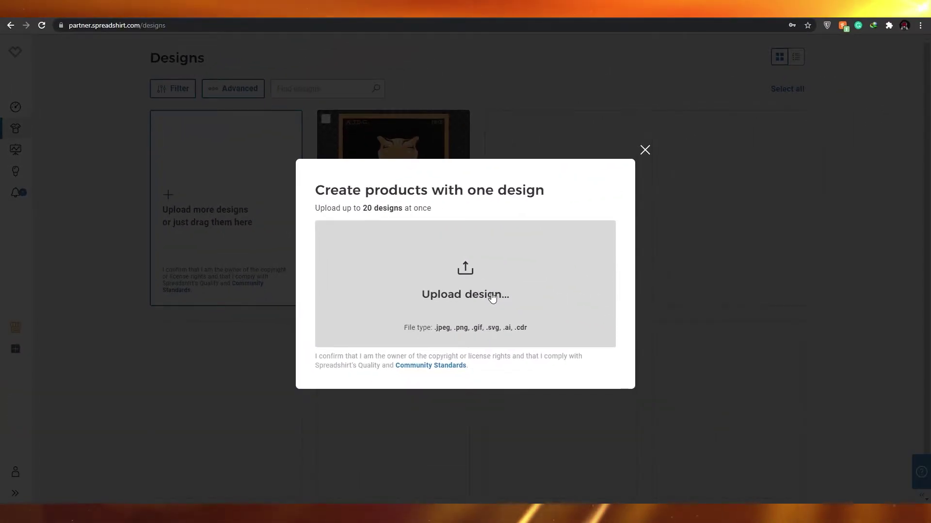
{"action": "left_click", "coordinate": [492, 294]}
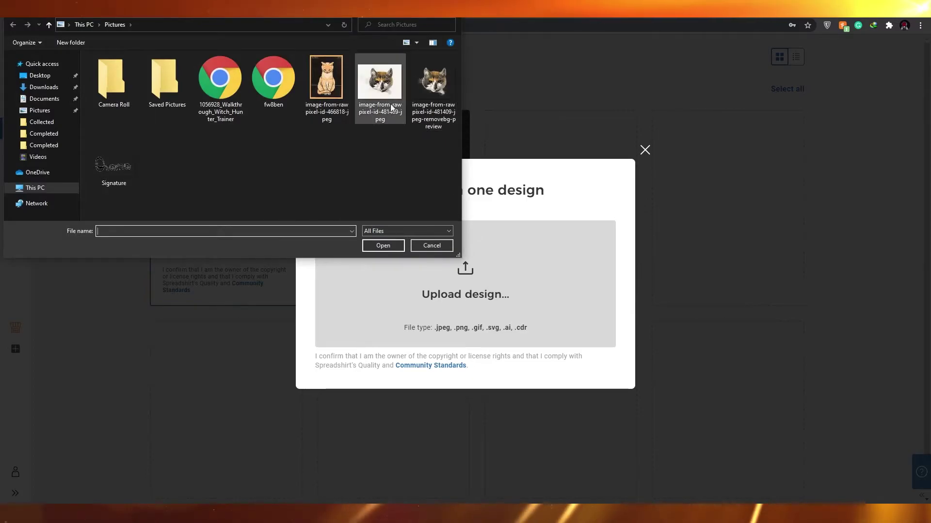
{"action": "left_click", "coordinate": [433, 81]}
{"action": "left_click", "coordinate": [394, 246]}
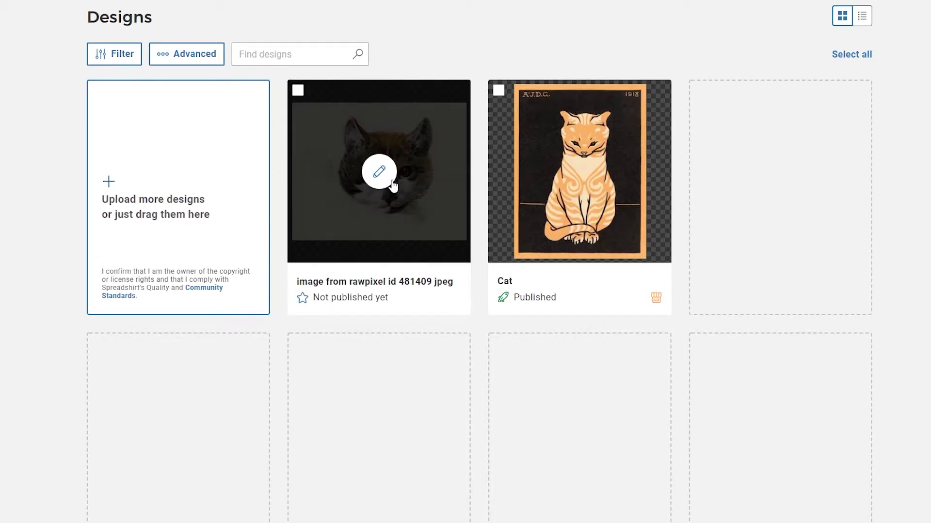
Step: Open the uploaded cat face design for editing and review the products chosen for it
{"action": "left_click", "coordinate": [392, 184]}
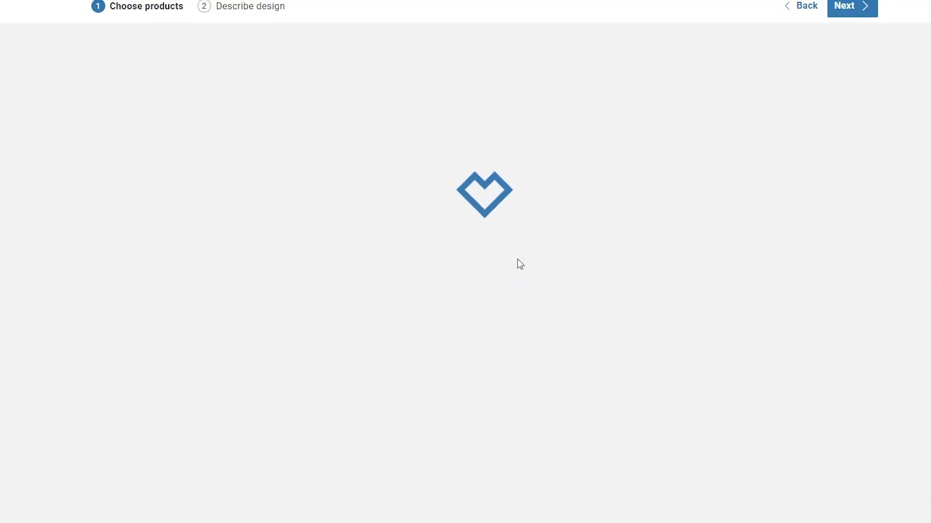
{"action": "scroll", "coordinate": [78, 213], "scroll_direction": "down", "scroll_amount": 2}
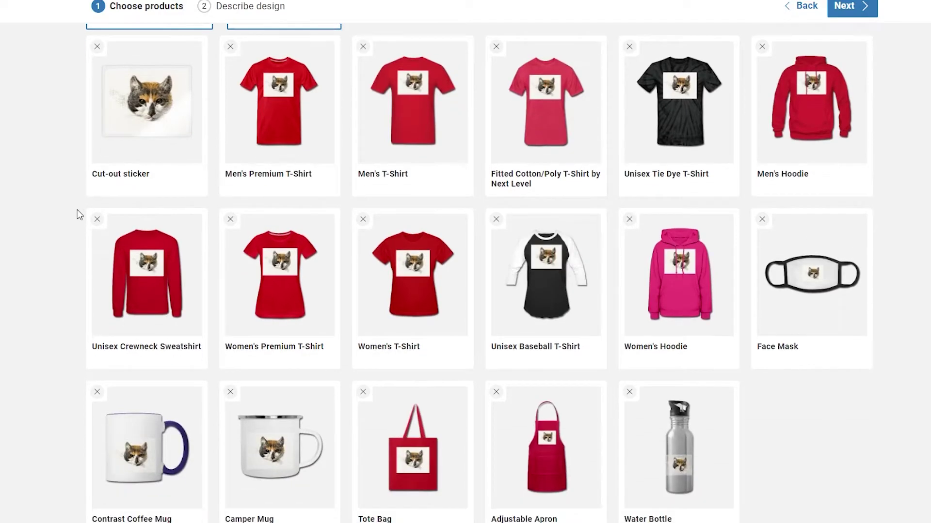
{"action": "scroll", "coordinate": [78, 214], "scroll_direction": "up", "scroll_amount": 2}
{"action": "scroll", "coordinate": [824, 315], "scroll_direction": "down", "scroll_amount": 2}
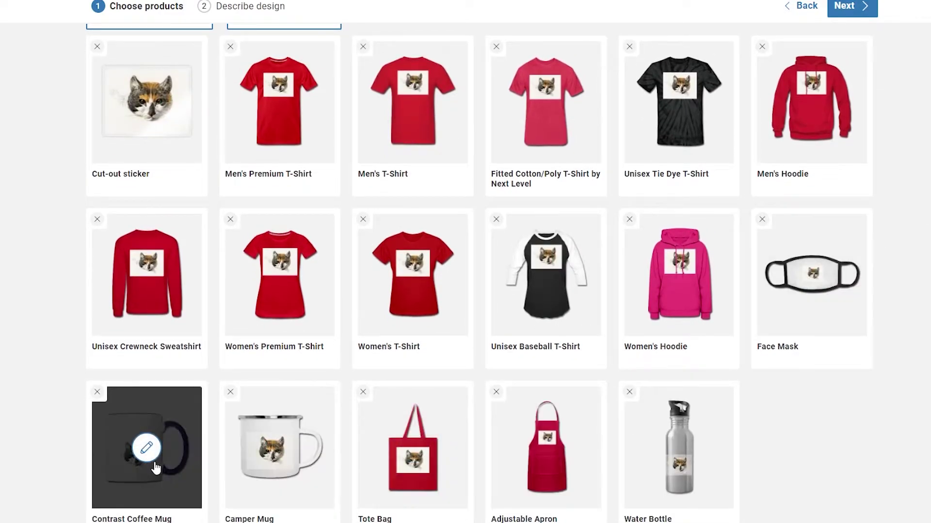
{"action": "scroll", "coordinate": [146, 102], "scroll_direction": "up", "scroll_amount": 1}
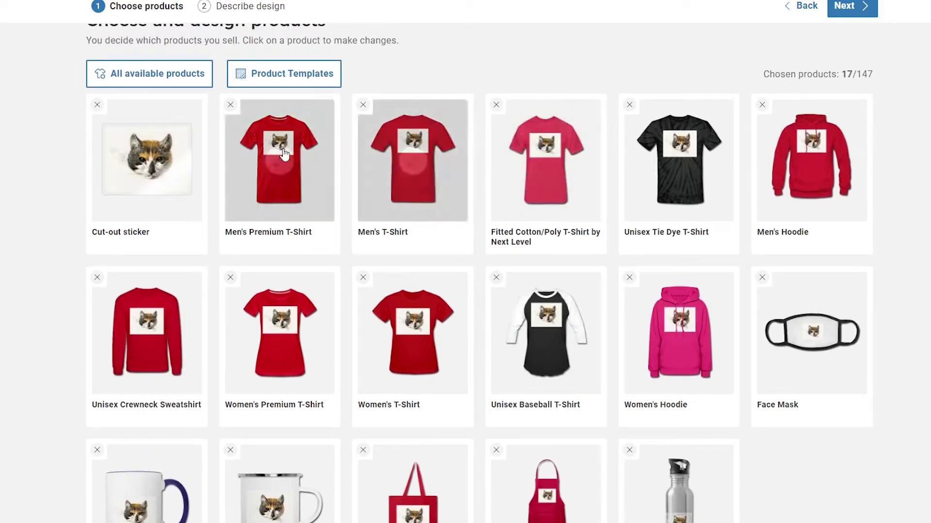
{"action": "scroll", "coordinate": [163, 88], "scroll_direction": "up", "scroll_amount": 1}
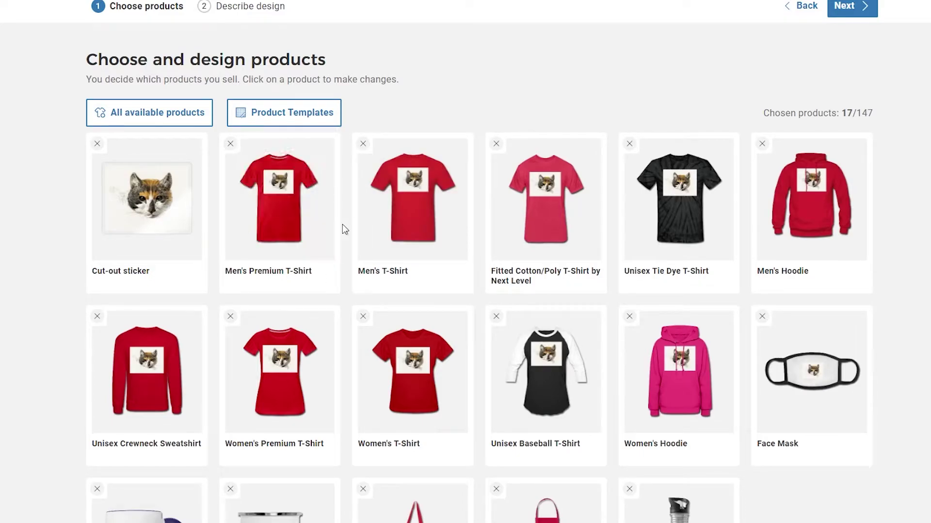
Step: Examine how the cat design sits on the shirts, hoodies, mask, mugs, bag, apron and water bottle
{"action": "scroll", "coordinate": [344, 222], "scroll_direction": "down", "scroll_amount": 2}
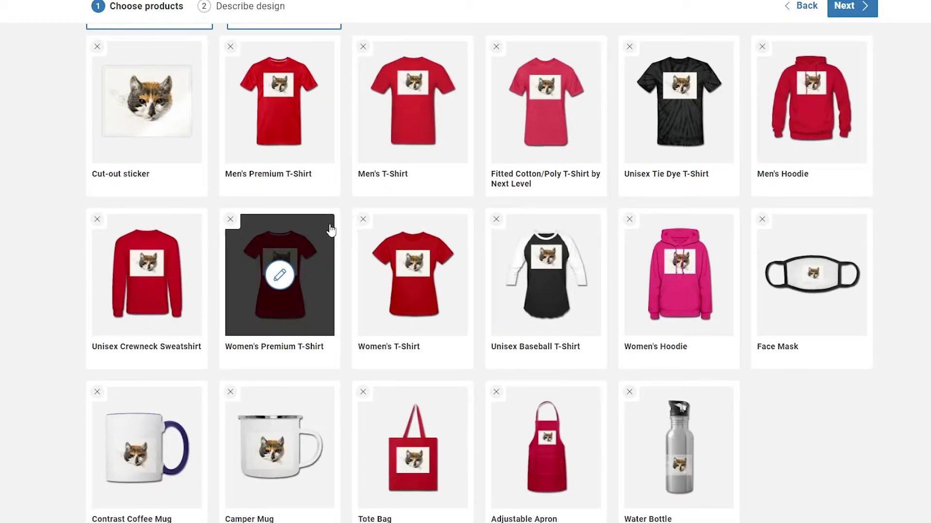
{"action": "scroll", "coordinate": [342, 217], "scroll_direction": "up", "scroll_amount": 1}
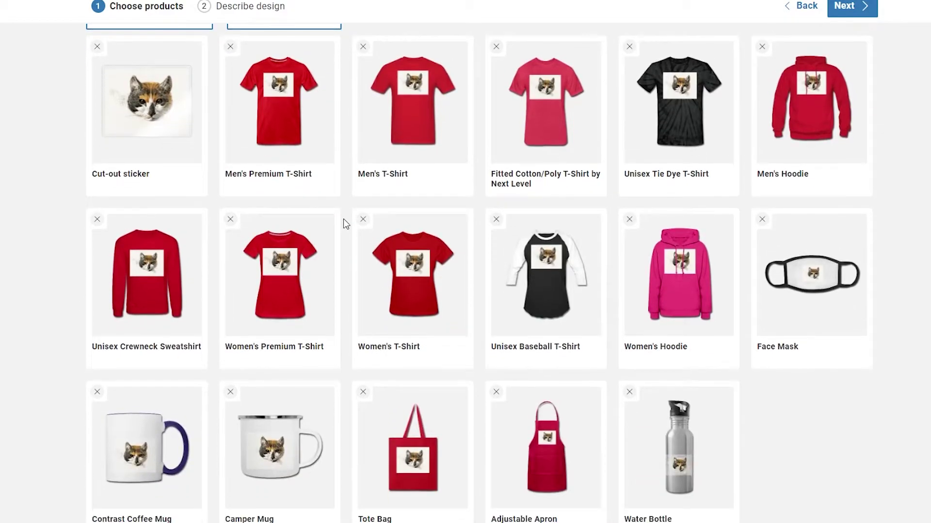
{"action": "scroll", "coordinate": [344, 222], "scroll_direction": "up", "scroll_amount": 1}
{"action": "scroll", "coordinate": [344, 222], "scroll_direction": "down", "scroll_amount": 2}
{"action": "scroll", "coordinate": [344, 222], "scroll_direction": "up", "scroll_amount": 1}
{"action": "scroll", "coordinate": [342, 219], "scroll_direction": "down", "scroll_amount": 1}
{"action": "scroll", "coordinate": [342, 219], "scroll_direction": "up", "scroll_amount": 2}
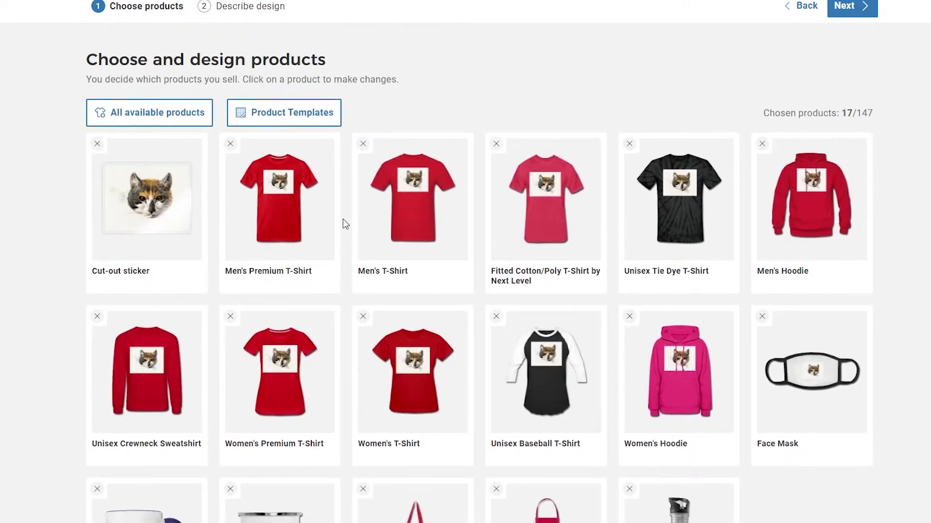
{"action": "scroll", "coordinate": [343, 218], "scroll_direction": "down", "scroll_amount": 2}
{"action": "scroll", "coordinate": [484, 208], "scroll_direction": "up", "scroll_amount": 2}
{"action": "scroll", "coordinate": [480, 211], "scroll_direction": "down", "scroll_amount": 2}
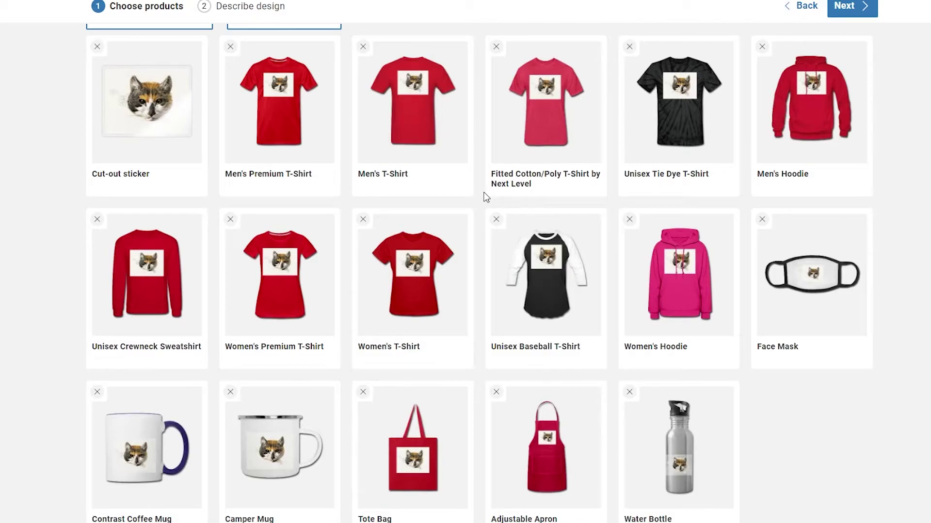
{"action": "scroll", "coordinate": [485, 208], "scroll_direction": "up", "scroll_amount": 2}
{"action": "scroll", "coordinate": [483, 218], "scroll_direction": "down", "scroll_amount": 2}
{"action": "scroll", "coordinate": [480, 372], "scroll_direction": "up", "scroll_amount": 2}
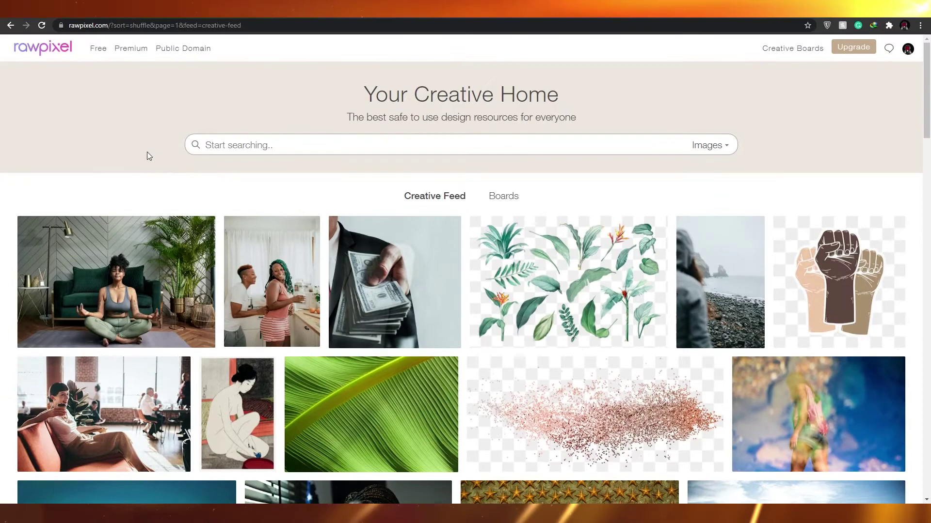
Step: Browse rawpixel's Creative Feed for image resources, and open its Public Domain collection
{"action": "scroll", "coordinate": [104, 84], "scroll_direction": "down", "scroll_amount": 3}
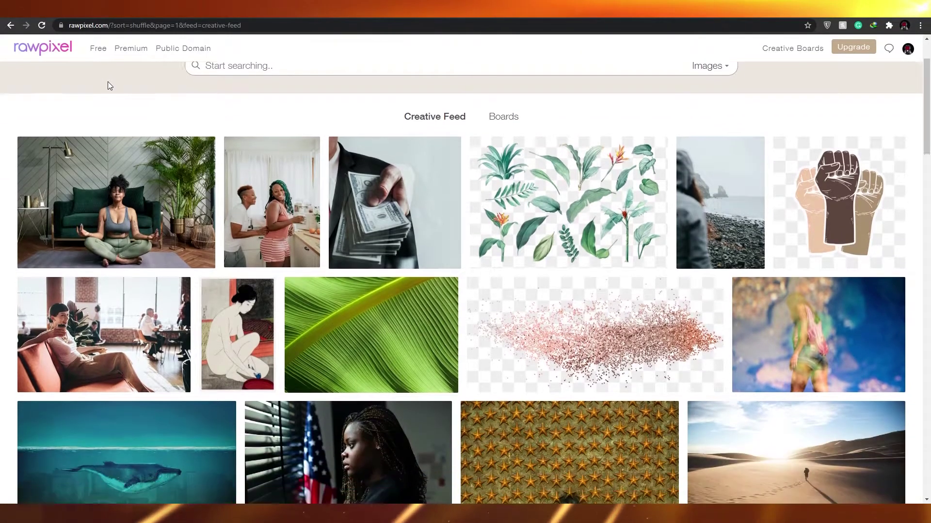
{"action": "scroll", "coordinate": [200, 108], "scroll_direction": "down", "scroll_amount": 5}
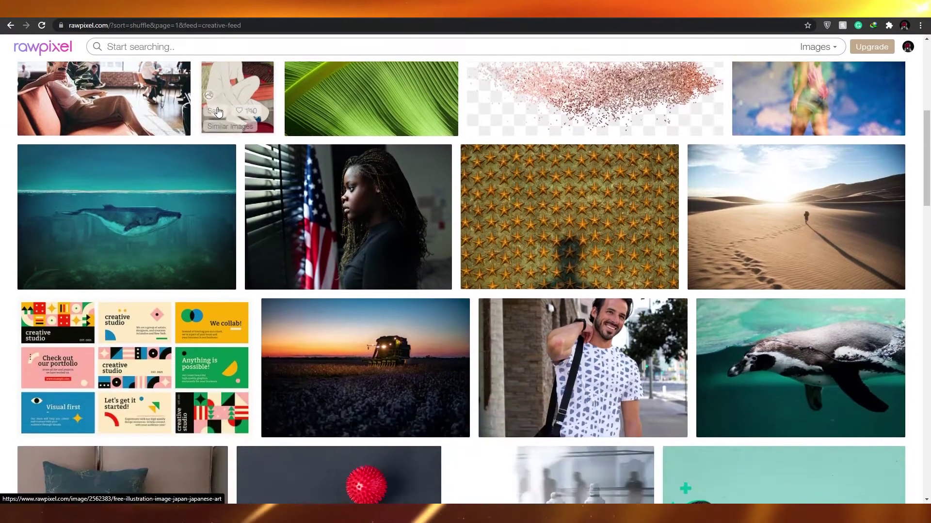
{"action": "scroll", "coordinate": [467, 222], "scroll_direction": "down", "scroll_amount": 3}
{"action": "scroll", "coordinate": [465, 228], "scroll_direction": "down", "scroll_amount": 5}
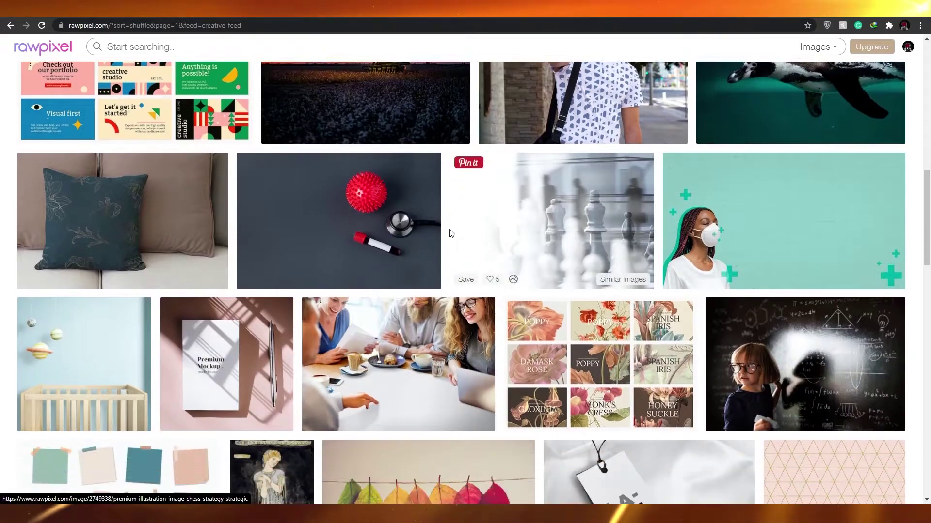
{"action": "scroll", "coordinate": [465, 247], "scroll_direction": "down", "scroll_amount": 10}
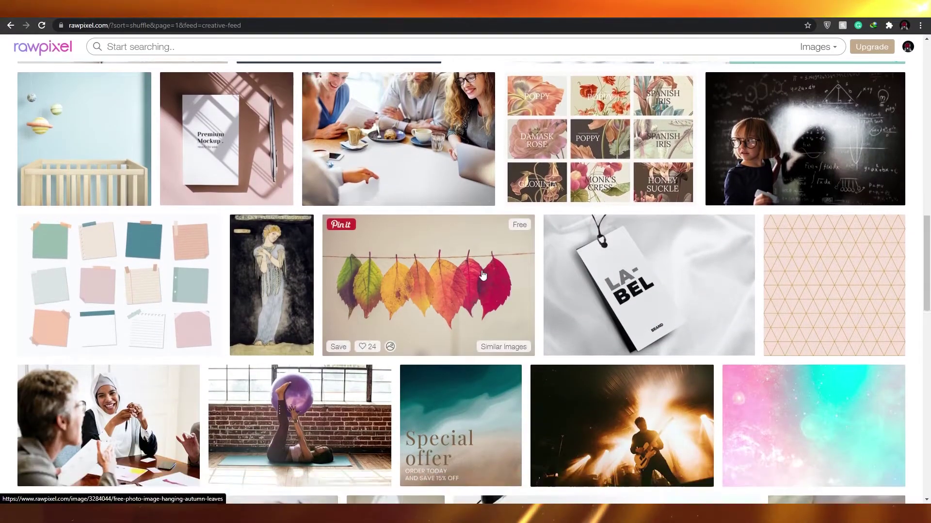
{"action": "scroll", "coordinate": [485, 263], "scroll_direction": "down", "scroll_amount": 5}
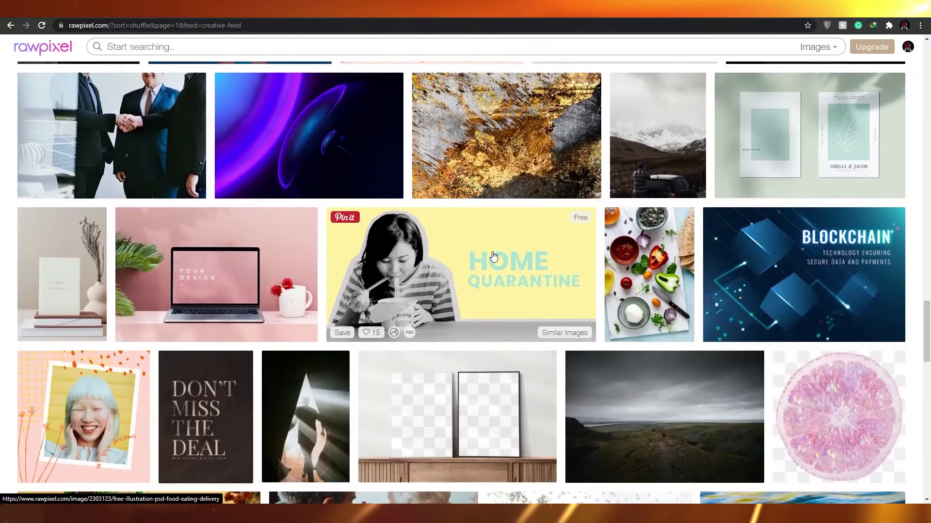
{"action": "scroll", "coordinate": [679, 311], "scroll_direction": "down", "scroll_amount": 5}
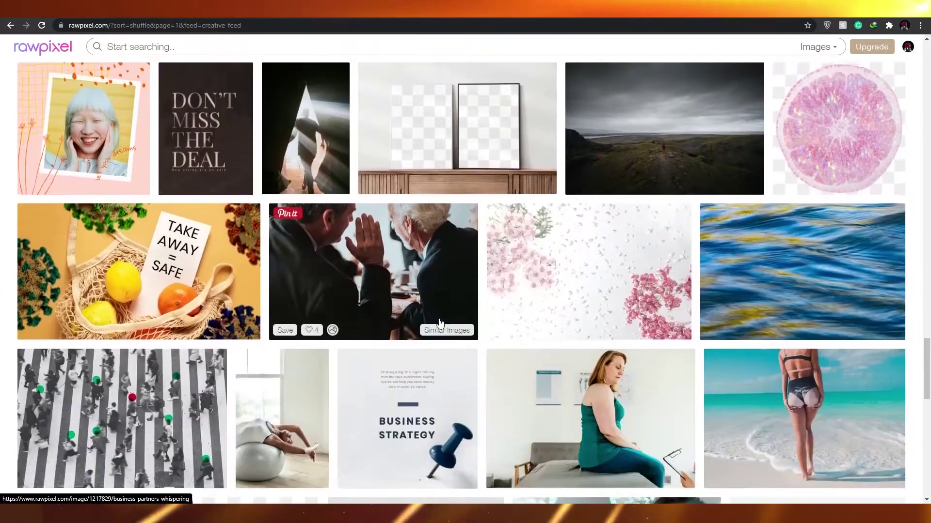
{"action": "scroll", "coordinate": [438, 322], "scroll_direction": "up", "scroll_amount": 12}
{"action": "scroll", "coordinate": [447, 322], "scroll_direction": "up", "scroll_amount": 20}
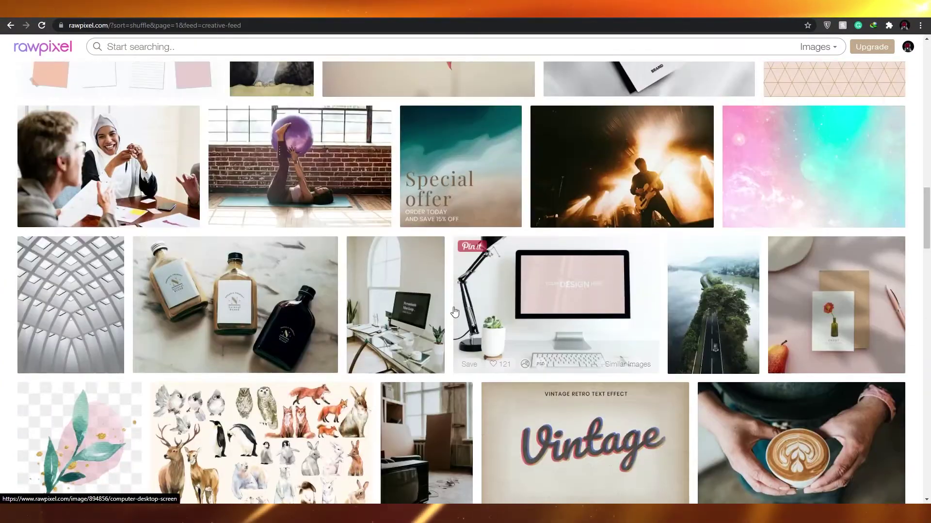
{"action": "scroll", "coordinate": [454, 310], "scroll_direction": "up", "scroll_amount": 6}
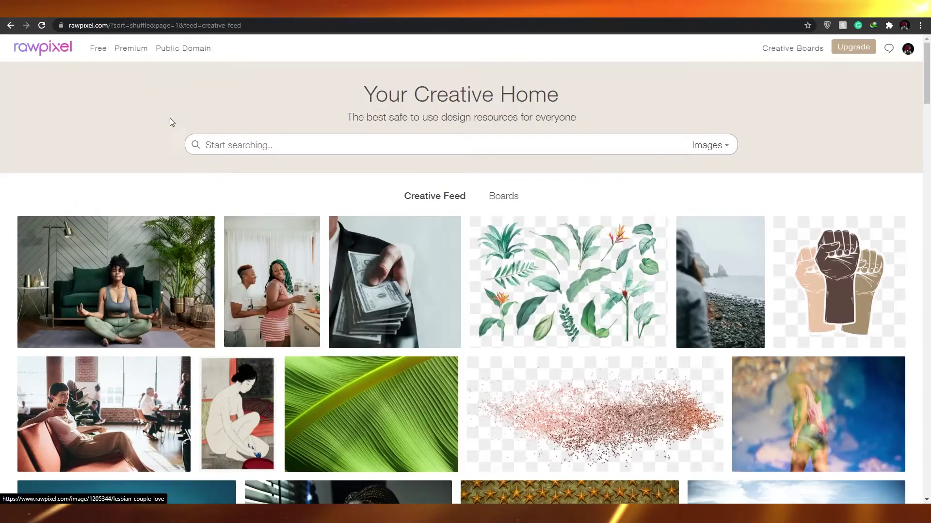
{"action": "left_click", "coordinate": [191, 49]}
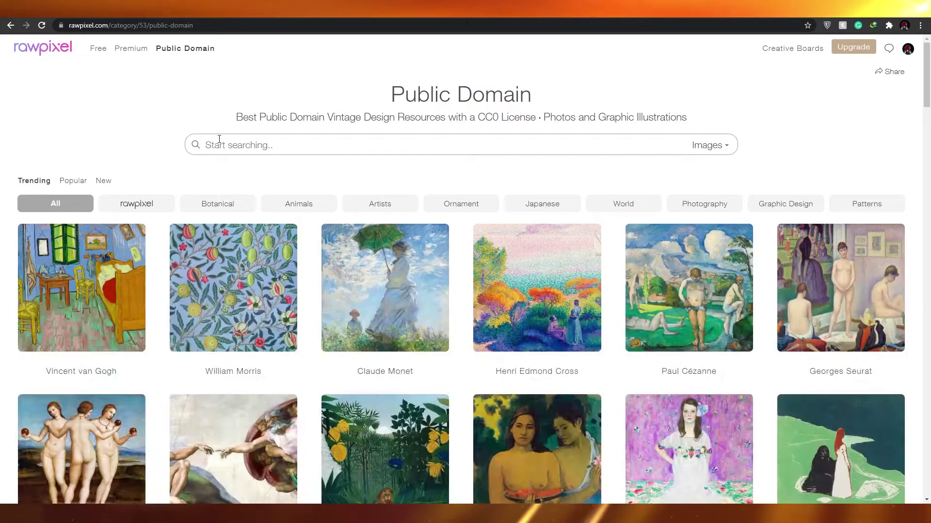
Step: Browse the Public Domain collection and open the Goldsmith's Animated Nature board
{"action": "scroll", "coordinate": [581, 277], "scroll_direction": "down", "scroll_amount": 15}
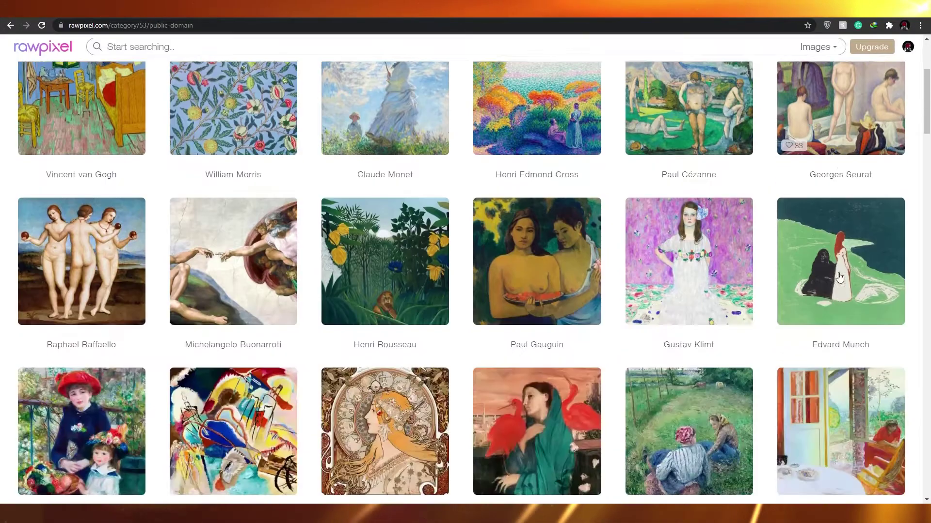
{"action": "scroll", "coordinate": [840, 278], "scroll_direction": "down", "scroll_amount": 10}
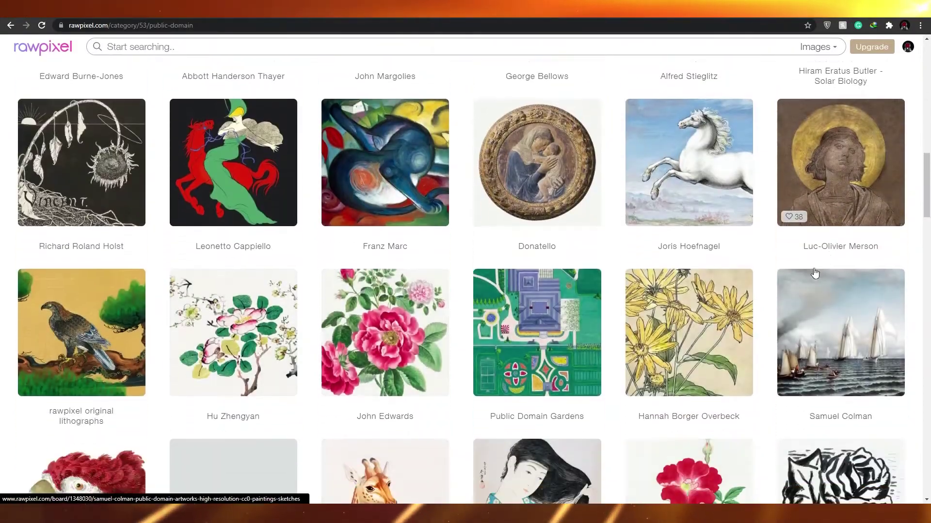
{"action": "scroll", "coordinate": [285, 236], "scroll_direction": "down", "scroll_amount": 15}
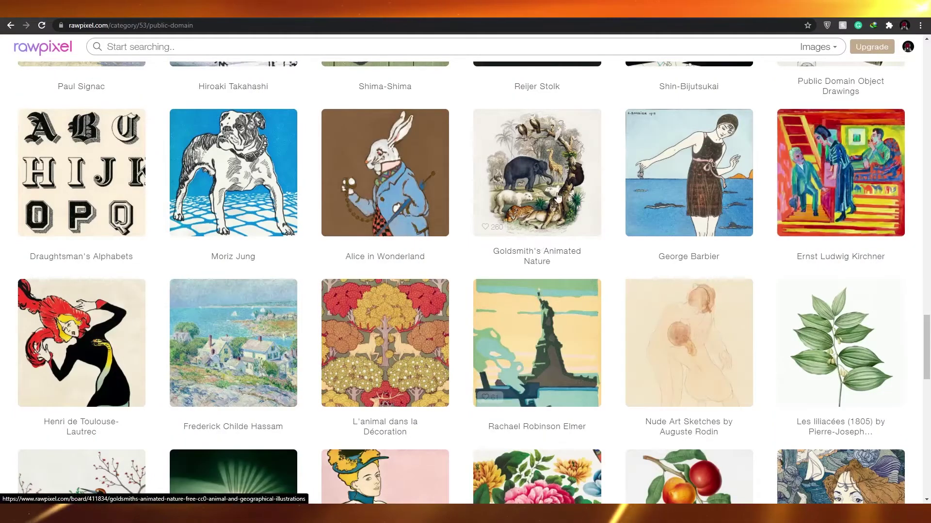
{"action": "scroll", "coordinate": [543, 225], "scroll_direction": "up", "scroll_amount": 1}
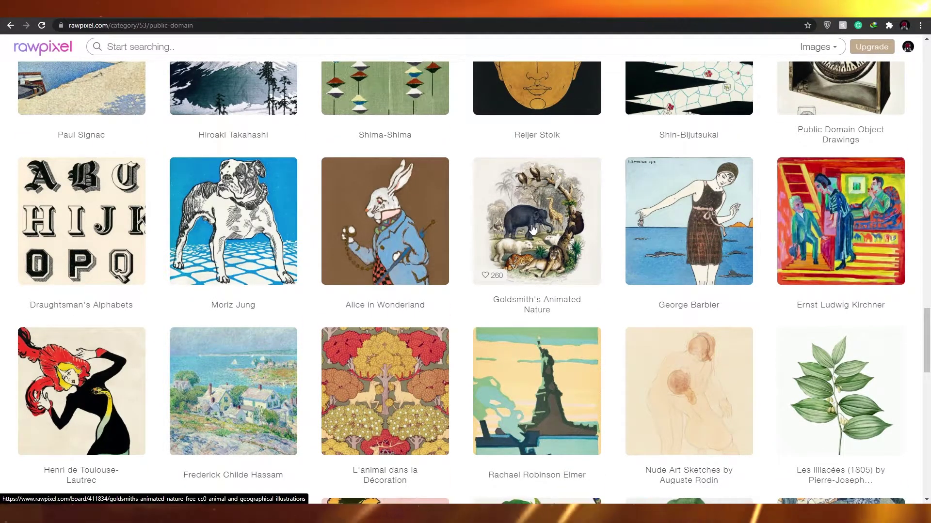
{"action": "left_click", "coordinate": [532, 228]}
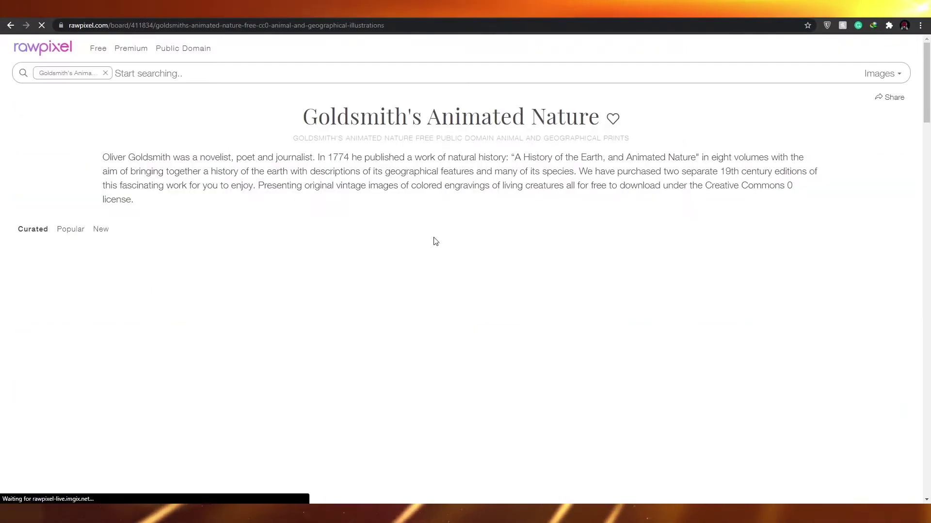
Step: Read the title and introductory description of the Goldsmith's Animated Nature board
{"action": "scroll", "coordinate": [2, 287], "scroll_direction": "down", "scroll_amount": 3}
{"action": "scroll", "coordinate": [1, 287], "scroll_direction": "up", "scroll_amount": 3}
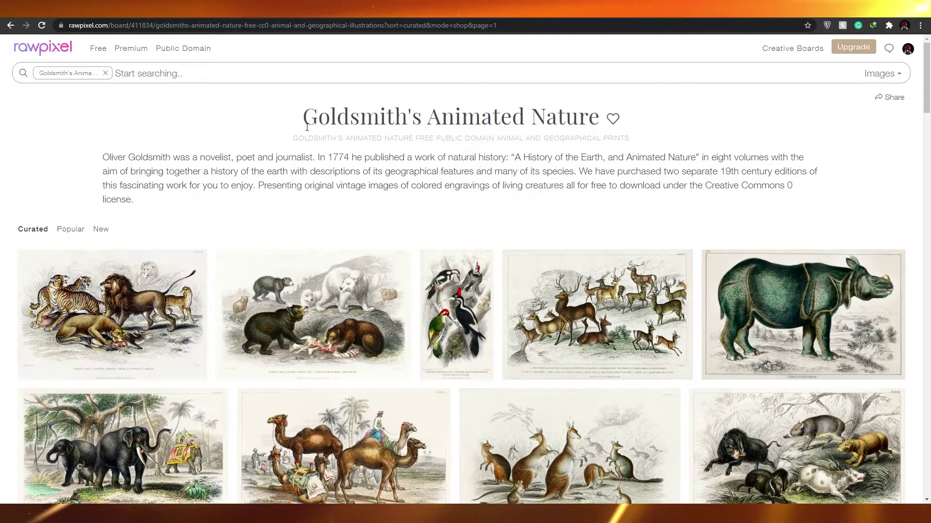
{"action": "left_click_drag", "start_coordinate": [304, 120], "coordinate": [601, 123]}
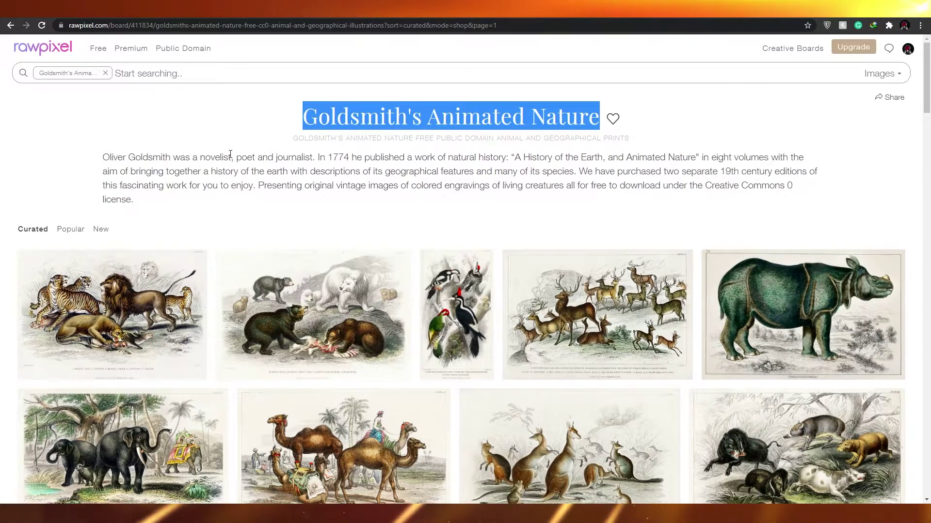
{"action": "left_click", "coordinate": [407, 219]}
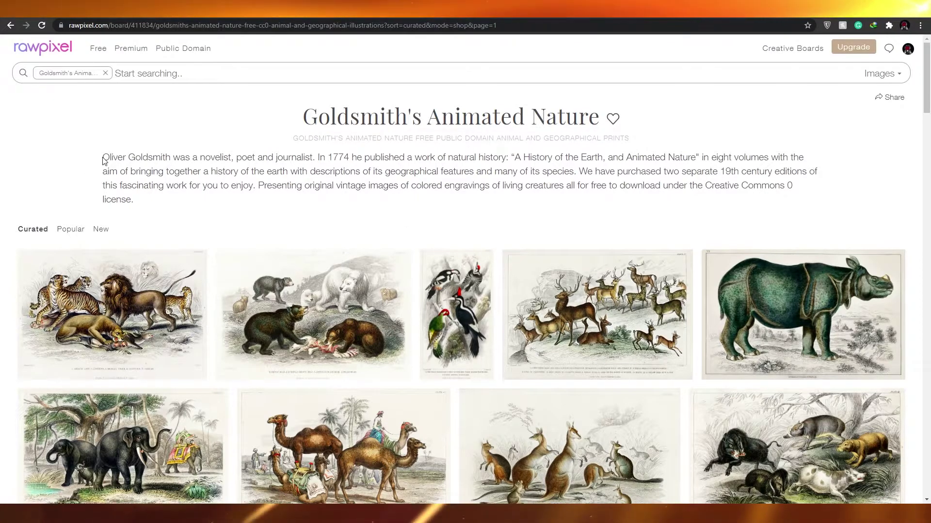
{"action": "left_click_drag", "start_coordinate": [103, 158], "coordinate": [146, 206]}
{"action": "left_click", "coordinate": [242, 205]}
Step: Find the cover illustration with the elephant, giraffe and lion on the board and download it as an original size Jpeg
{"action": "scroll", "coordinate": [505, 171], "scroll_direction": "down", "scroll_amount": 5}
{"action": "scroll", "coordinate": [506, 170], "scroll_direction": "down", "scroll_amount": 15}
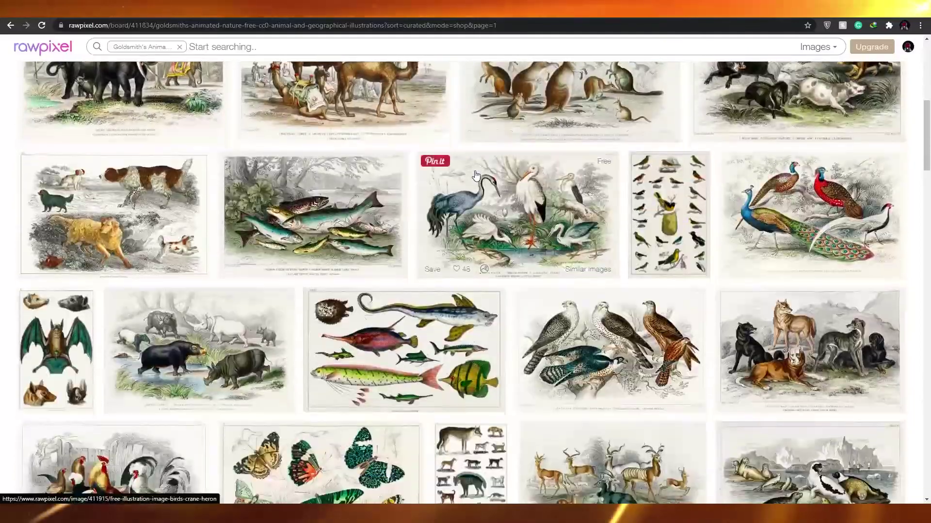
{"action": "scroll", "coordinate": [124, 222], "scroll_direction": "down", "scroll_amount": 15}
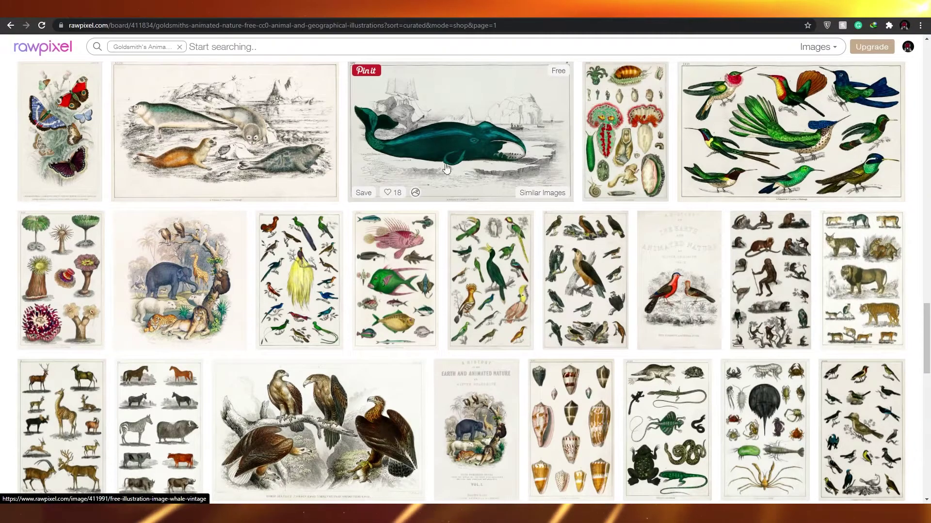
{"action": "scroll", "coordinate": [439, 148], "scroll_direction": "up", "scroll_amount": 1}
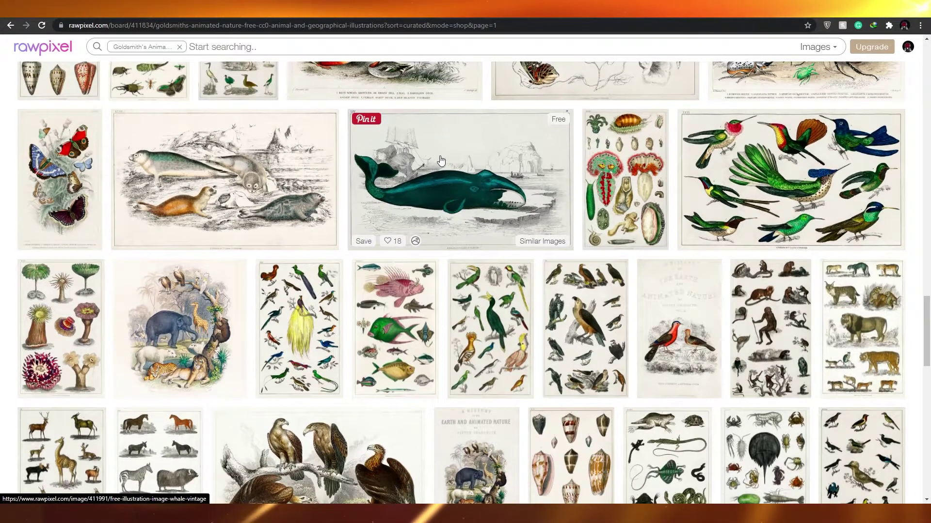
{"action": "scroll", "coordinate": [407, 202], "scroll_direction": "down", "scroll_amount": 2}
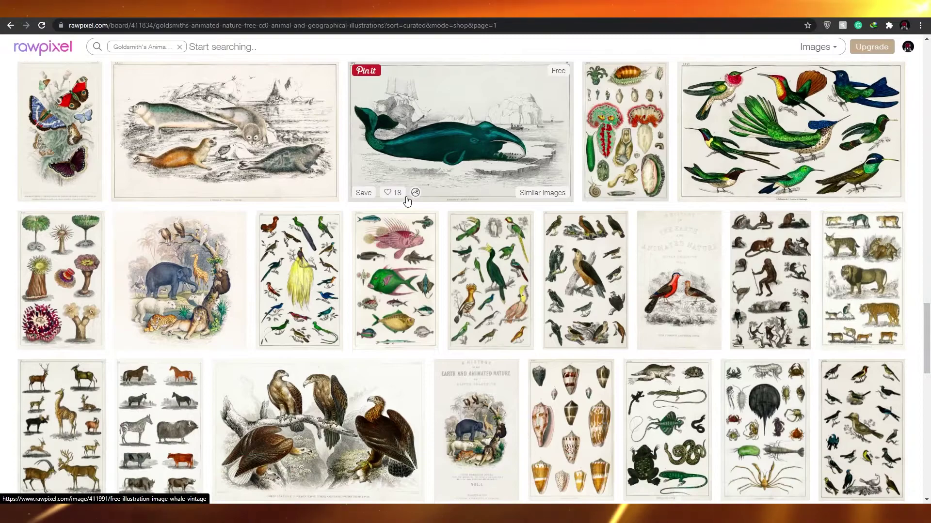
{"action": "left_click", "coordinate": [180, 242]}
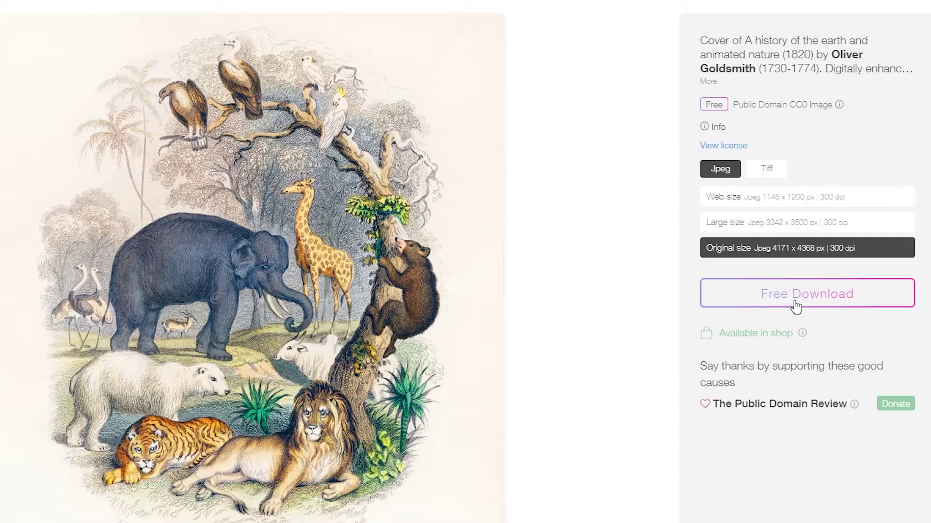
{"action": "left_click", "coordinate": [793, 299]}
{"action": "left_click", "coordinate": [266, 238]}
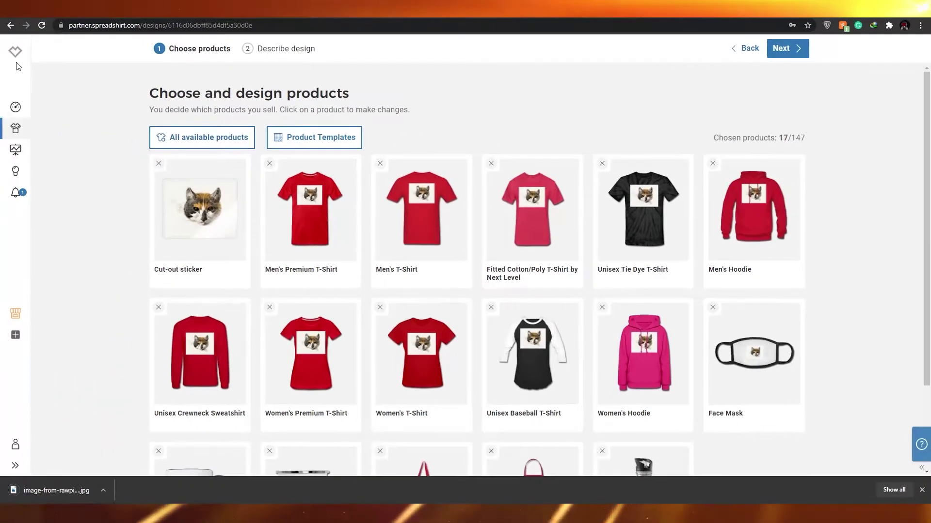
Step: Return to Spreadshirt's Designs section, upload the downloaded animal illustration as a new design and review the products chosen for it
{"action": "left_click", "coordinate": [11, 25]}
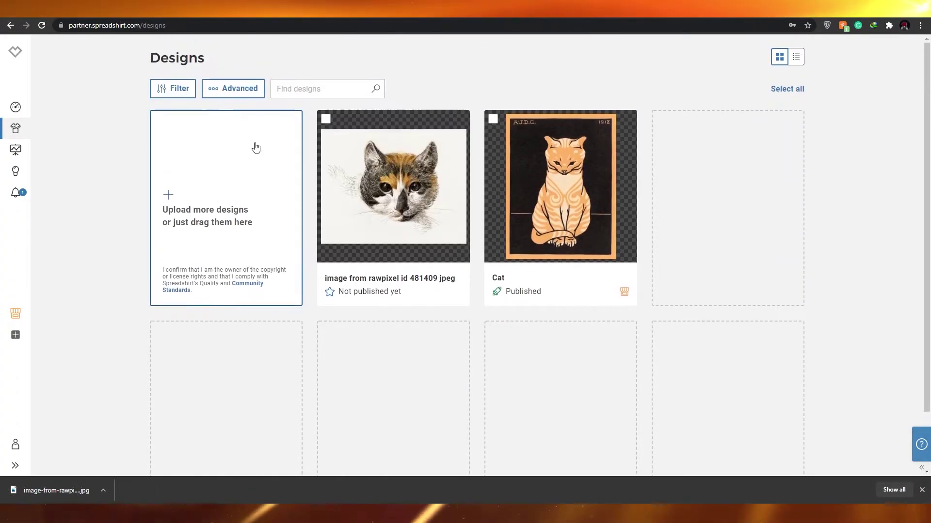
{"action": "left_click", "coordinate": [188, 234]}
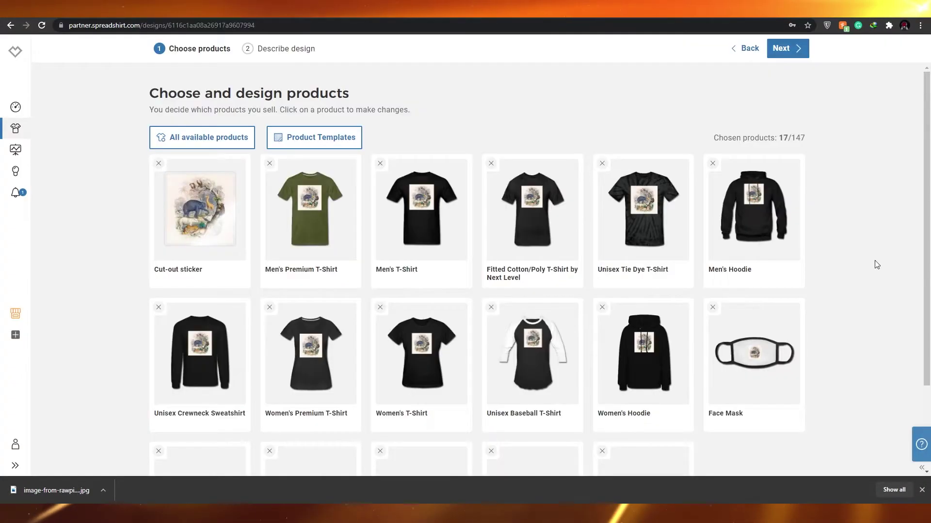
{"action": "scroll", "coordinate": [134, 220], "scroll_direction": "down", "scroll_amount": 2}
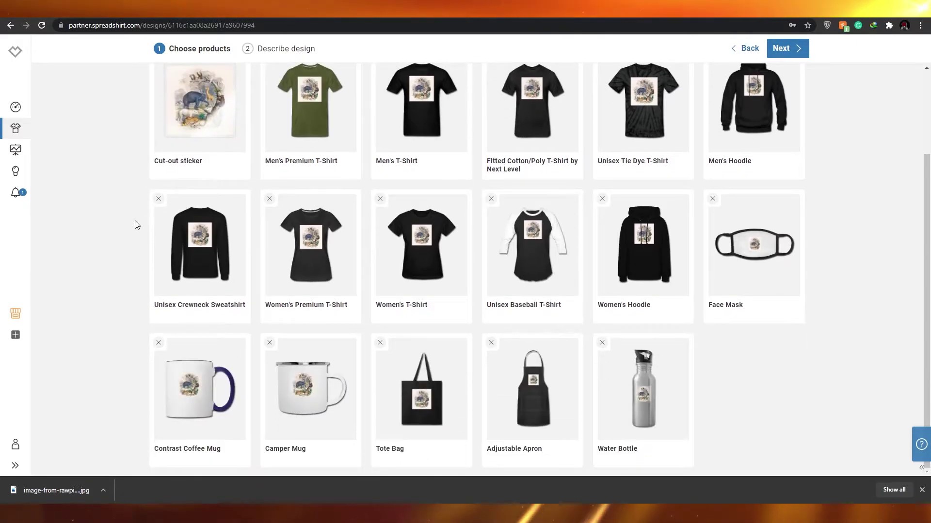
{"action": "scroll", "coordinate": [138, 227], "scroll_direction": "up", "scroll_amount": 2}
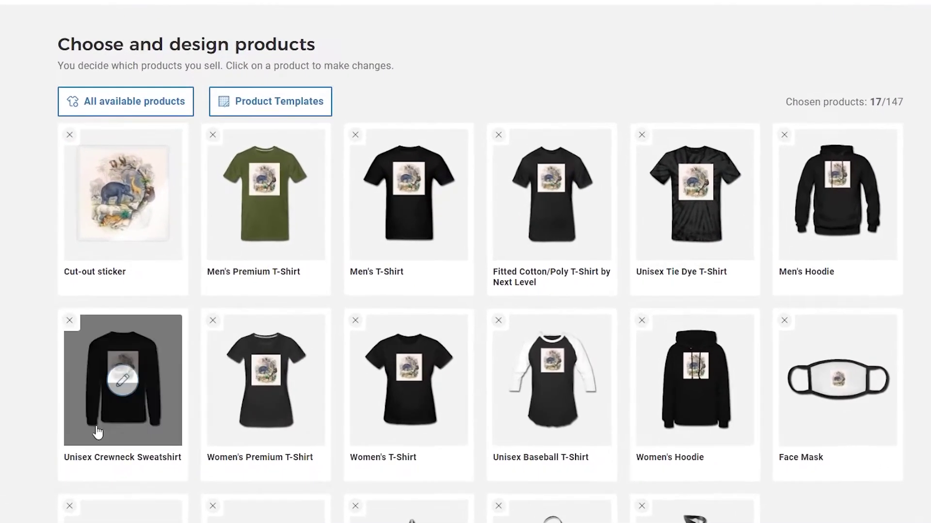
{"action": "mouse_move", "coordinate": [152, 245]}
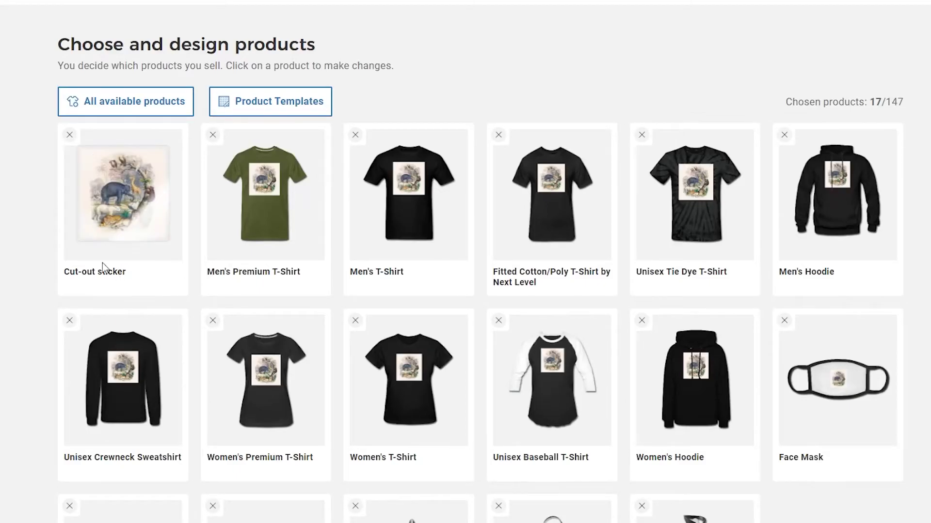
{"action": "scroll", "coordinate": [376, 160], "scroll_direction": "down", "scroll_amount": 3}
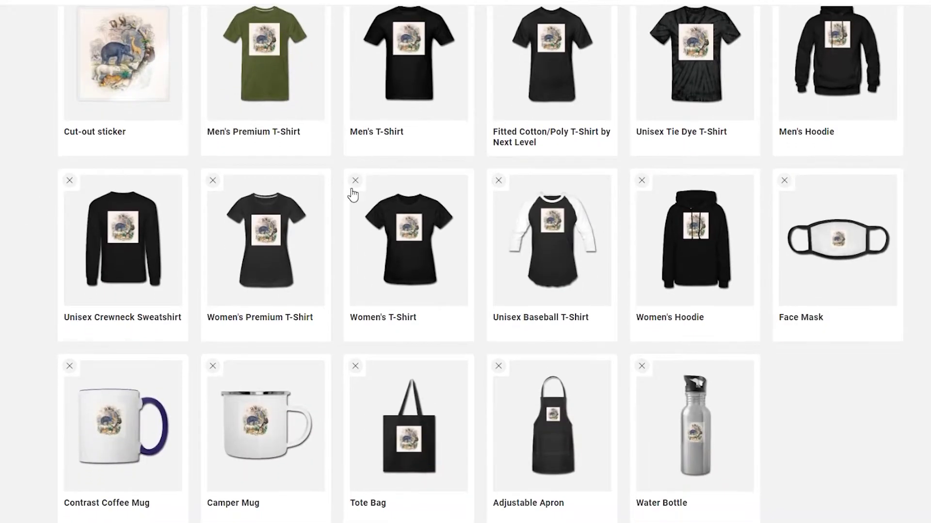
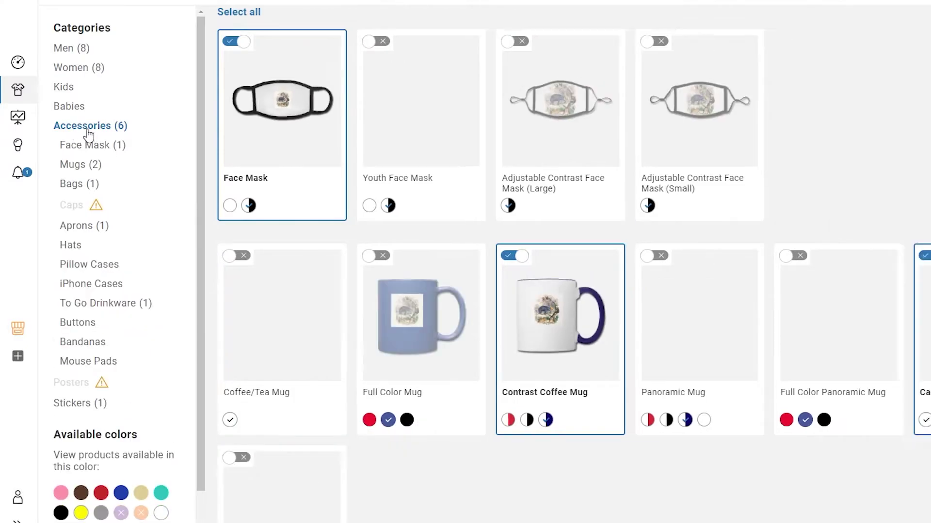
Step: Add one more bag and the Jersey Beanie from the Accessories category to the design's products
{"action": "scroll", "coordinate": [517, 399], "scroll_direction": "down", "scroll_amount": 9}
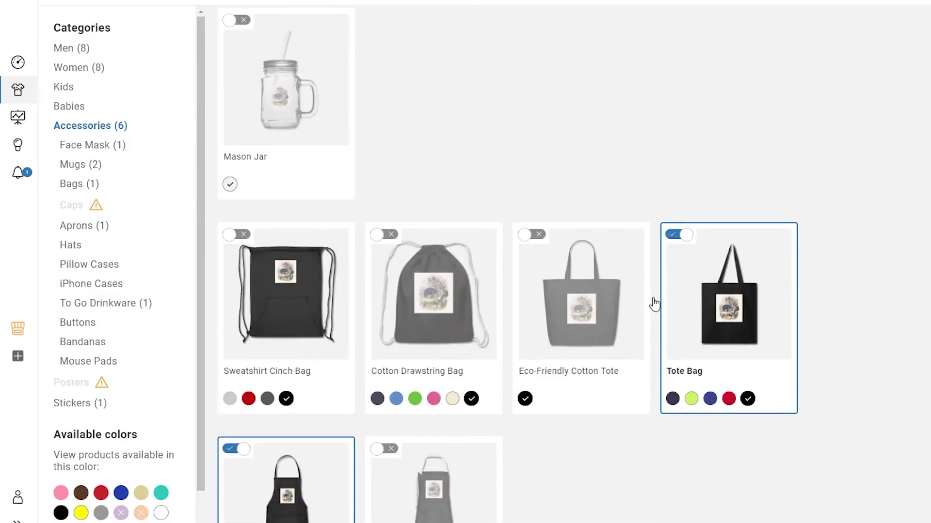
{"action": "scroll", "coordinate": [737, 347], "scroll_direction": "down", "scroll_amount": 5}
{"action": "scroll", "coordinate": [513, 334], "scroll_direction": "up", "scroll_amount": 4}
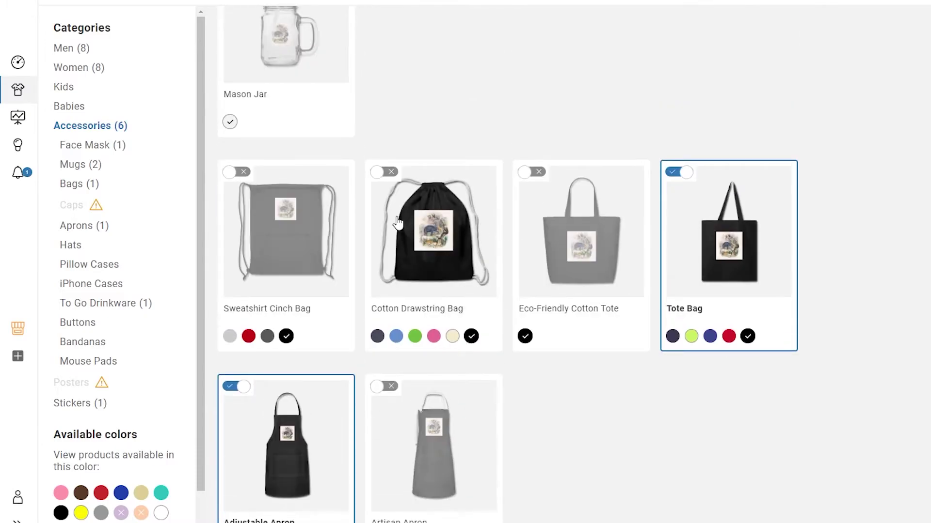
{"action": "left_click", "coordinate": [349, 228]}
{"action": "scroll", "coordinate": [339, 243], "scroll_direction": "down", "scroll_amount": 9}
{"action": "left_click", "coordinate": [232, 162]}
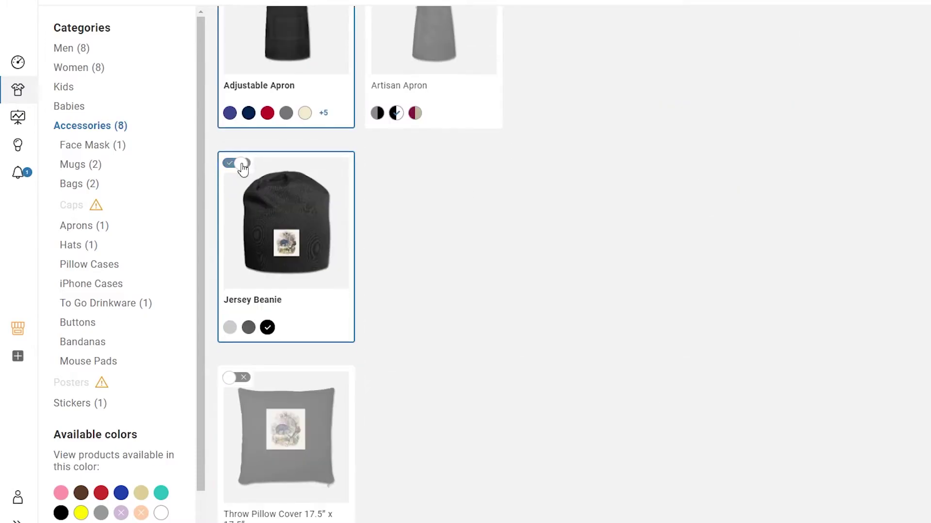
Step: Enable the iPhone 6/6s, 6/6s Plus, X/XS, 11 Pro, 11 Pro Max, 12/12 Pro and 12 Pro Max cases for the design
{"action": "scroll", "coordinate": [507, 228], "scroll_direction": "down", "scroll_amount": 9}
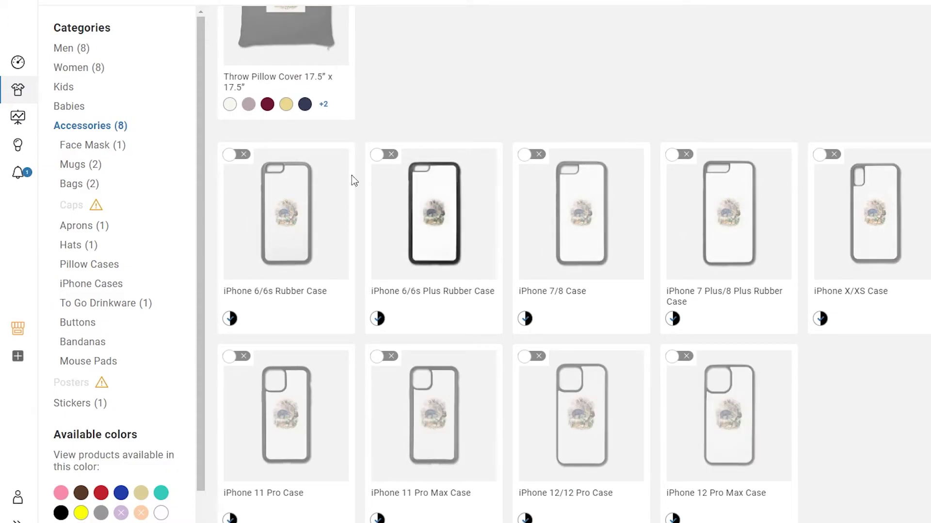
{"action": "left_click", "coordinate": [241, 156]}
{"action": "left_click", "coordinate": [384, 158]}
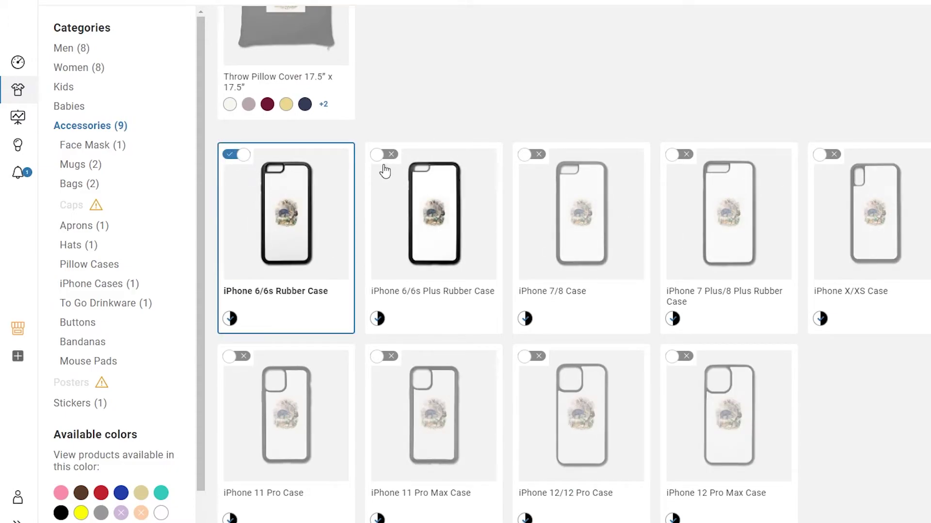
{"action": "left_click", "coordinate": [532, 357]}
{"action": "left_click", "coordinate": [677, 358]}
{"action": "left_click", "coordinate": [383, 357]}
{"action": "left_click", "coordinate": [236, 357]}
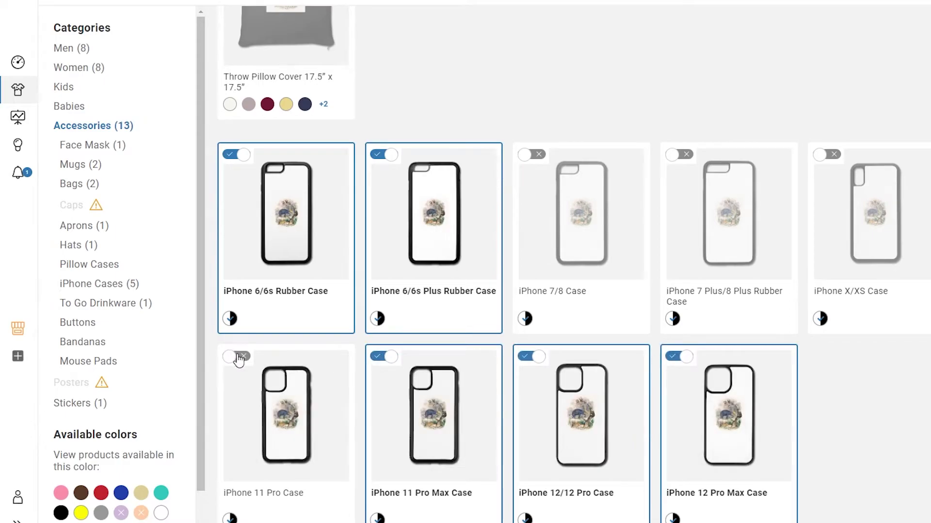
{"action": "left_click", "coordinate": [826, 154]}
Step: Add the Travel Mug with Handle, small and large button packs, Bandana and horizontal mouse pad to the design's products
{"action": "scroll", "coordinate": [833, 279], "scroll_direction": "down", "scroll_amount": 3}
{"action": "scroll", "coordinate": [833, 277], "scroll_direction": "down", "scroll_amount": 5}
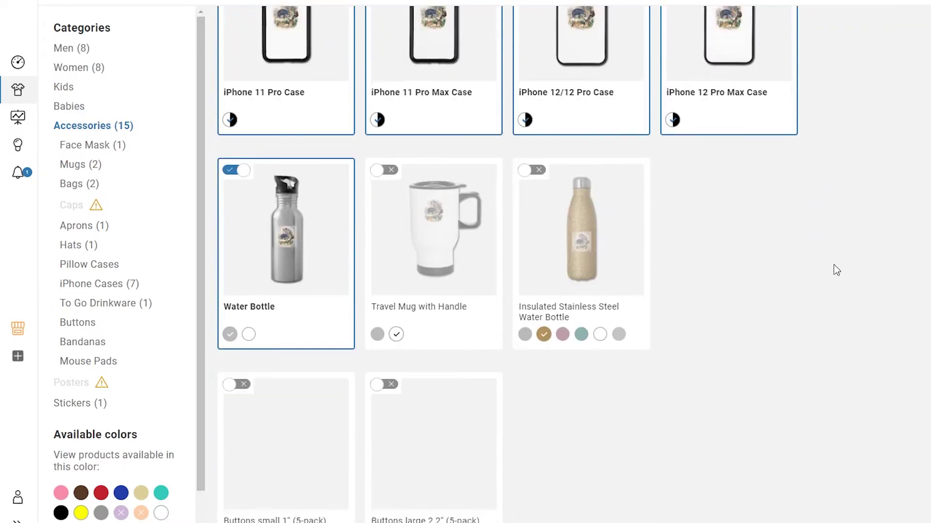
{"action": "left_click", "coordinate": [384, 132]}
{"action": "left_click", "coordinate": [236, 348]}
{"action": "left_click", "coordinate": [383, 347]}
{"action": "scroll", "coordinate": [516, 356], "scroll_direction": "down", "scroll_amount": 7}
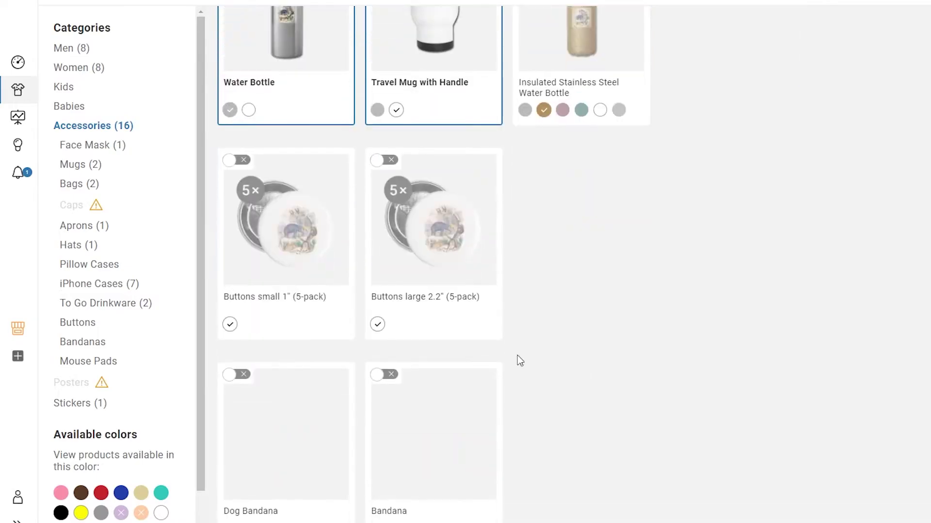
{"action": "left_click", "coordinate": [236, 342]}
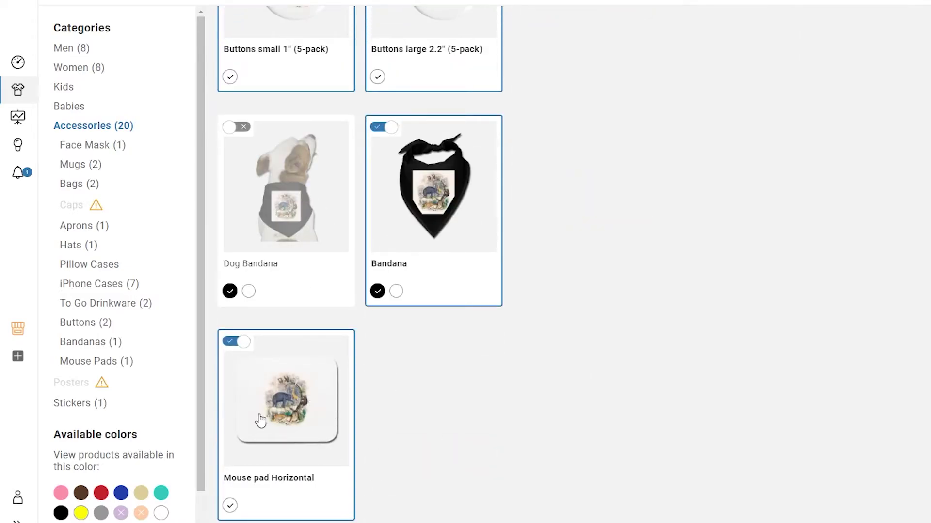
Step: Review and confirm the chosen products, continue to the design description and name the design "wild life"
{"action": "scroll", "coordinate": [260, 421], "scroll_direction": "up", "scroll_amount": 1}
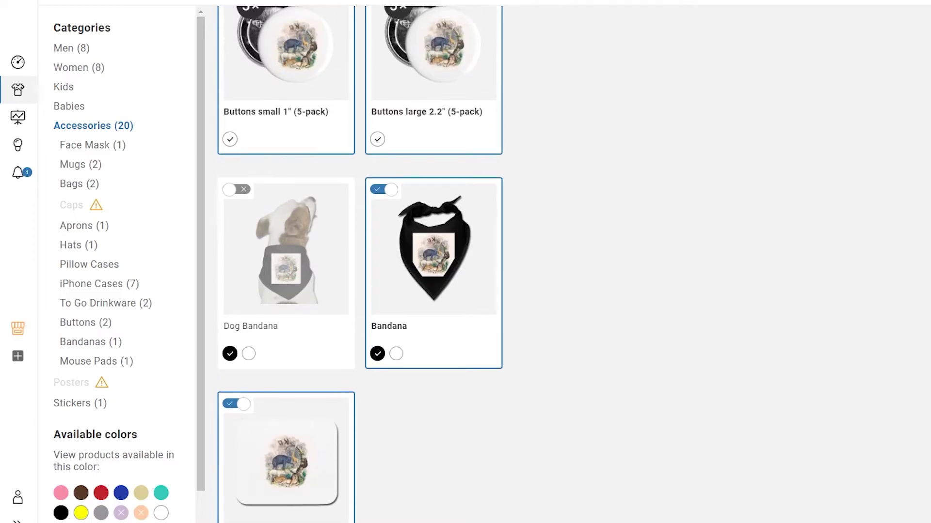
{"action": "scroll", "coordinate": [842, 219], "scroll_direction": "up", "scroll_amount": 4}
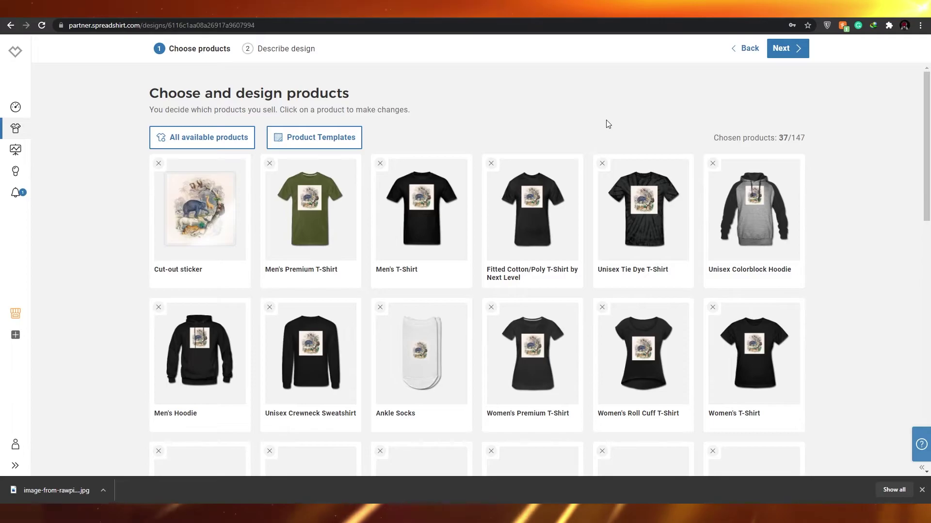
{"action": "scroll", "coordinate": [606, 124], "scroll_direction": "down", "scroll_amount": 10}
{"action": "scroll", "coordinate": [434, 289], "scroll_direction": "up", "scroll_amount": 12}
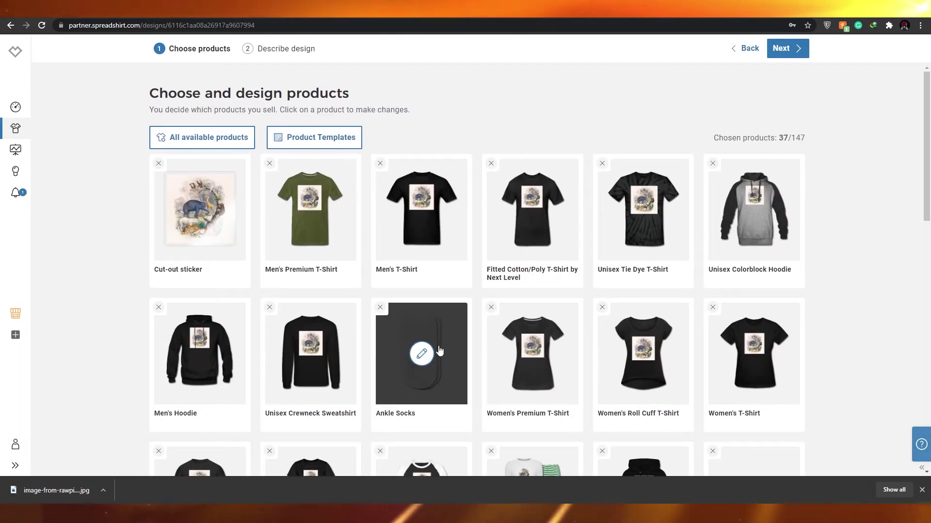
{"action": "left_click", "coordinate": [788, 49]}
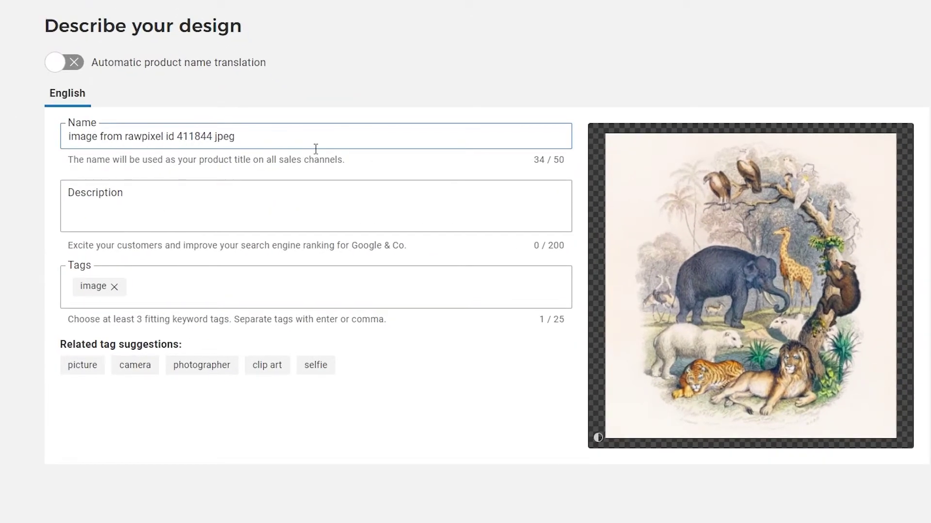
{"action": "triple_click", "coordinate": [301, 139]}
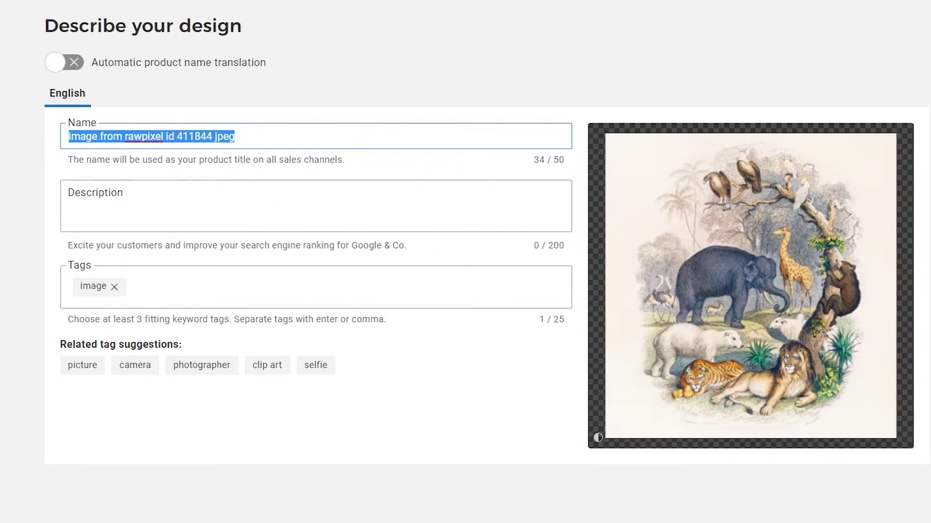
{"action": "type", "text": "wild life"}
Step: Fill the design description with rawpixel's Goldsmith's Animated Nature introduction, trimmed to end after "A History of the Earth, and Animated Nature"
{"action": "left_click", "coordinate": [144, 197]}
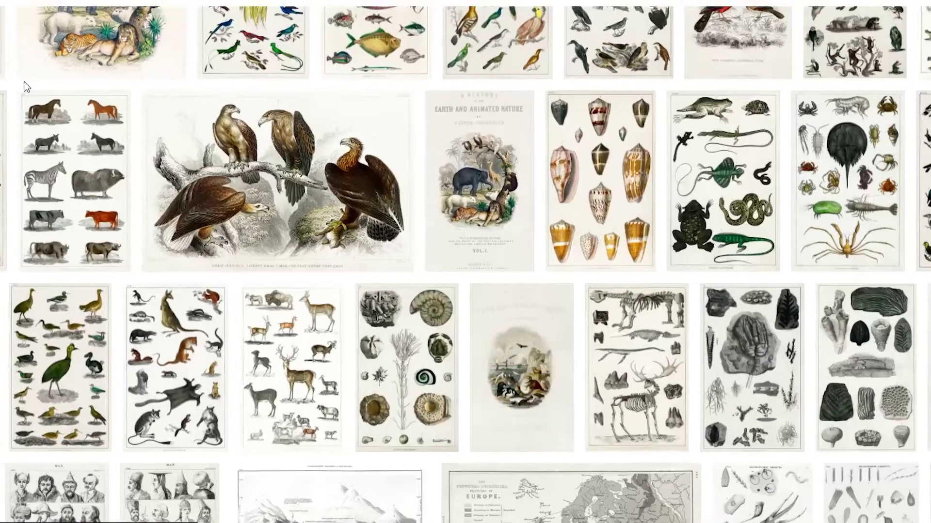
{"action": "scroll", "coordinate": [244, 169], "scroll_direction": "down", "scroll_amount": 10}
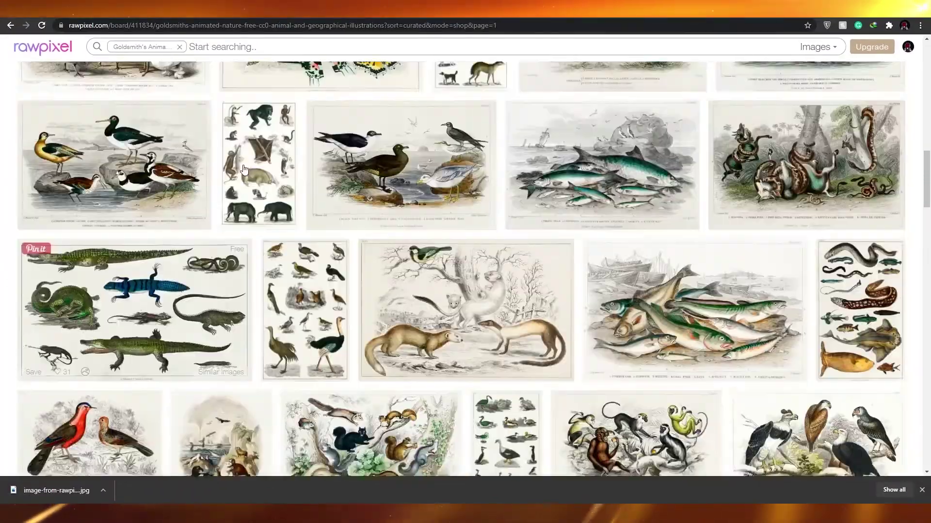
{"action": "scroll", "coordinate": [244, 169], "scroll_direction": "up", "scroll_amount": 10}
{"action": "left_click_drag", "start_coordinate": [103, 157], "coordinate": [141, 200]}
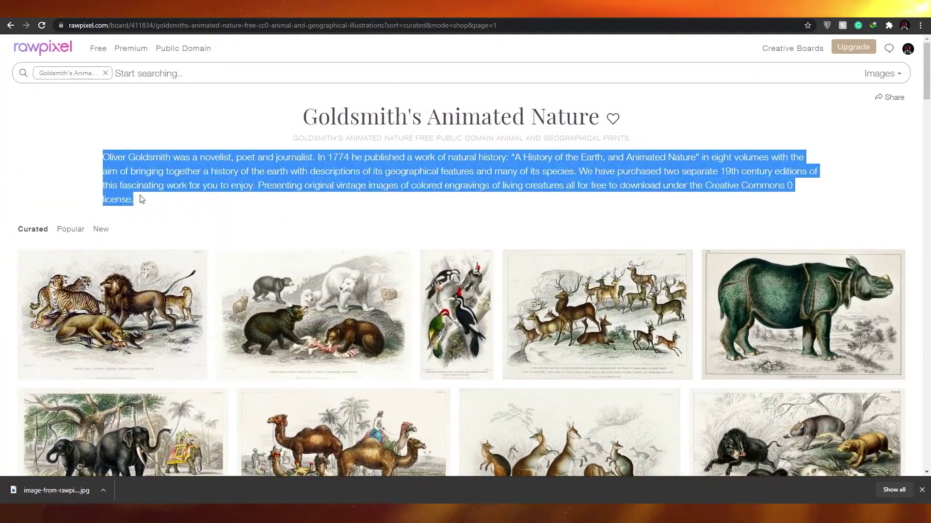
{"action": "right_click", "coordinate": [156, 177]}
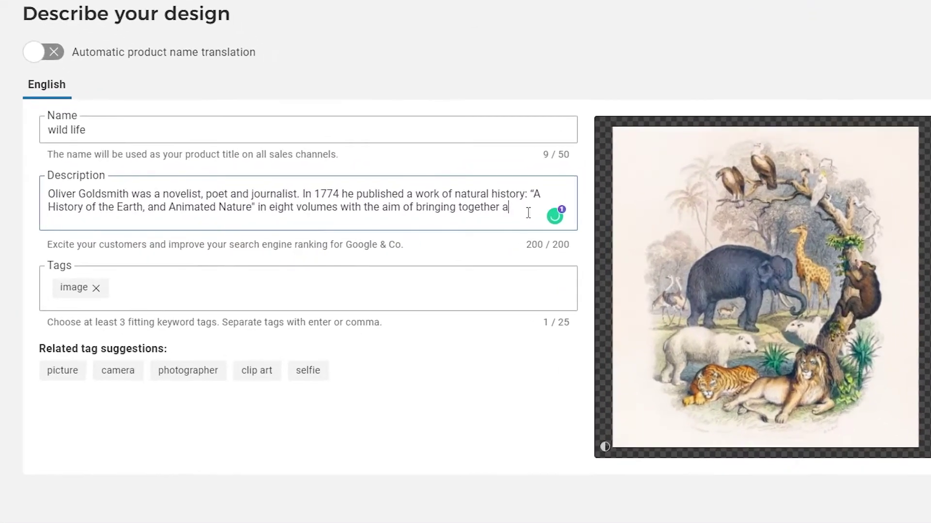
{"action": "left_click_drag", "start_coordinate": [513, 212], "coordinate": [345, 217]}
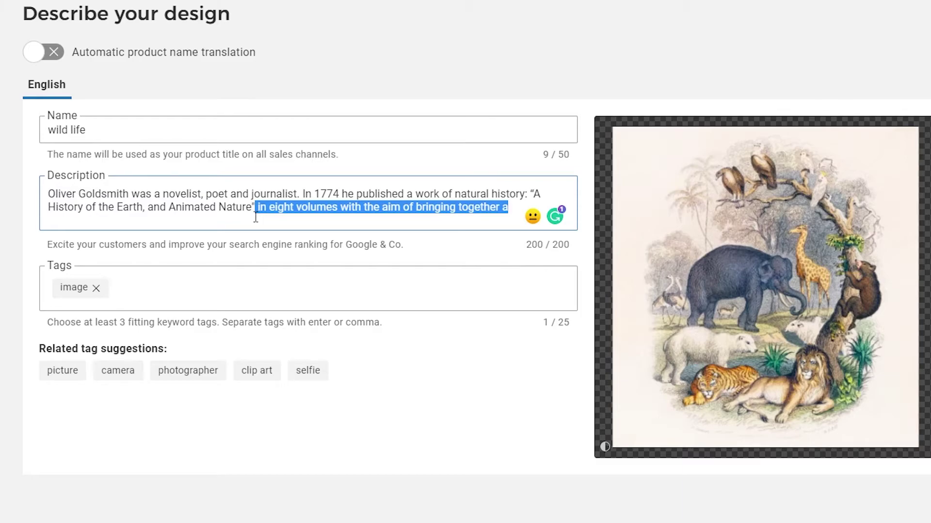
{"action": "key", "text": "BackSpace"}
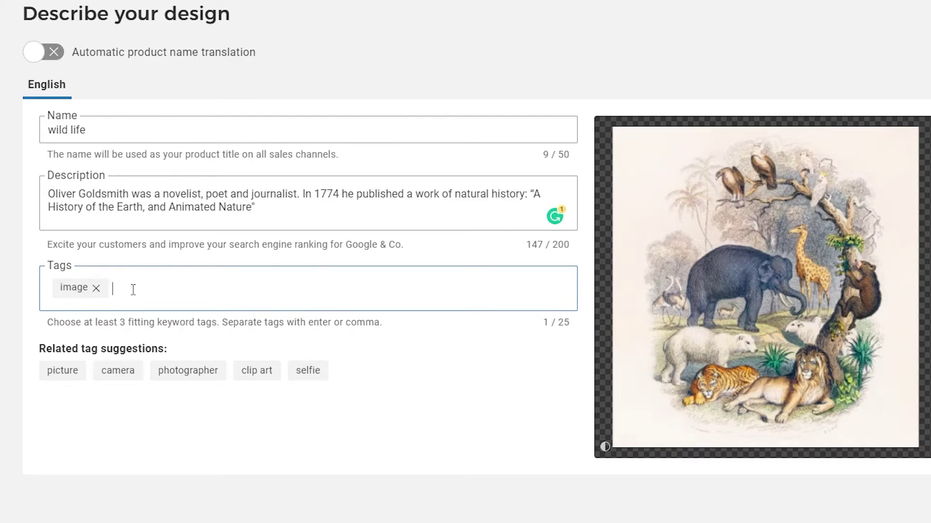
Step: Add the tags animal, nature, nature lovers and Lion, and finish creating the product
{"action": "type", "text": "i"}
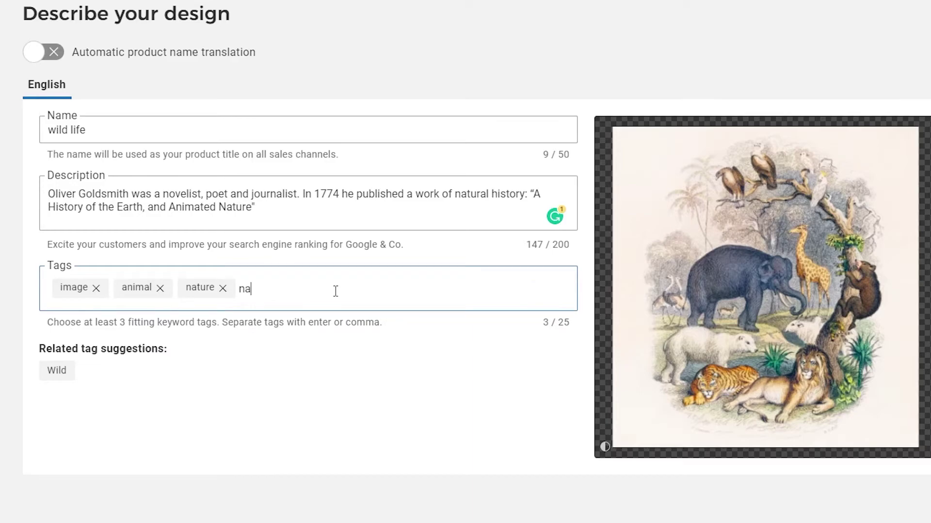
{"action": "type", "text": "u"}
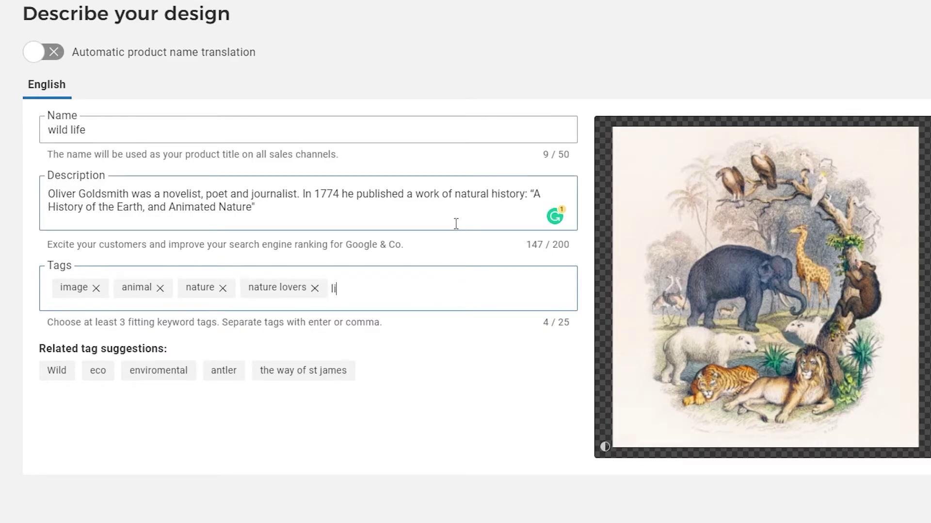
{"action": "left_click", "coordinate": [383, 431]}
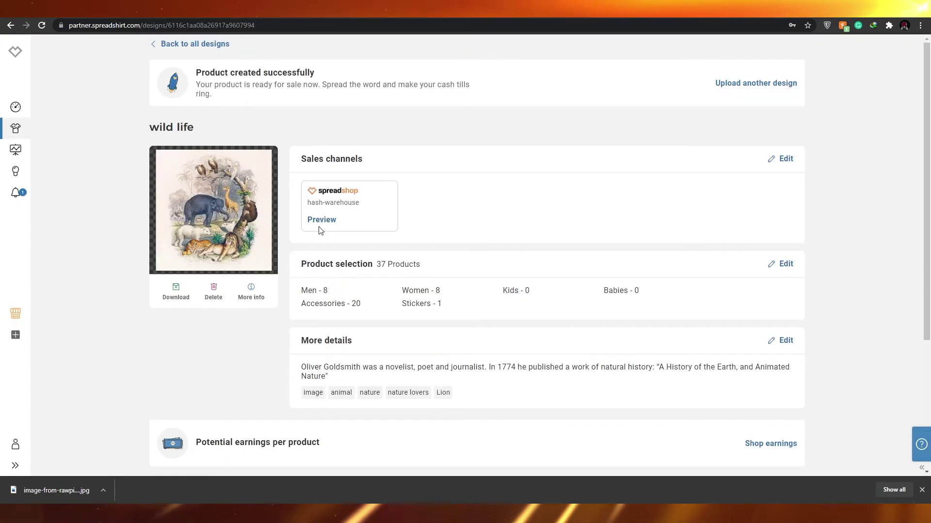
Step: Examine the published wild life design's sales channels, product selection, details and potential earnings
{"action": "scroll", "coordinate": [334, 184], "scroll_direction": "down", "scroll_amount": 1}
{"action": "scroll", "coordinate": [329, 204], "scroll_direction": "up", "scroll_amount": 1}
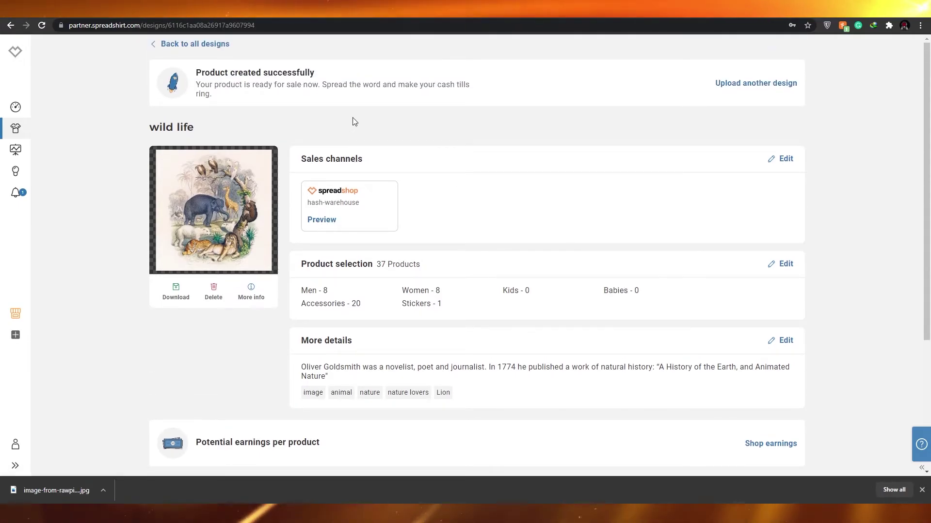
{"action": "scroll", "coordinate": [439, 236], "scroll_direction": "down", "scroll_amount": 1}
{"action": "scroll", "coordinate": [436, 238], "scroll_direction": "down", "scroll_amount": 3}
{"action": "scroll", "coordinate": [431, 241], "scroll_direction": "up", "scroll_amount": 4}
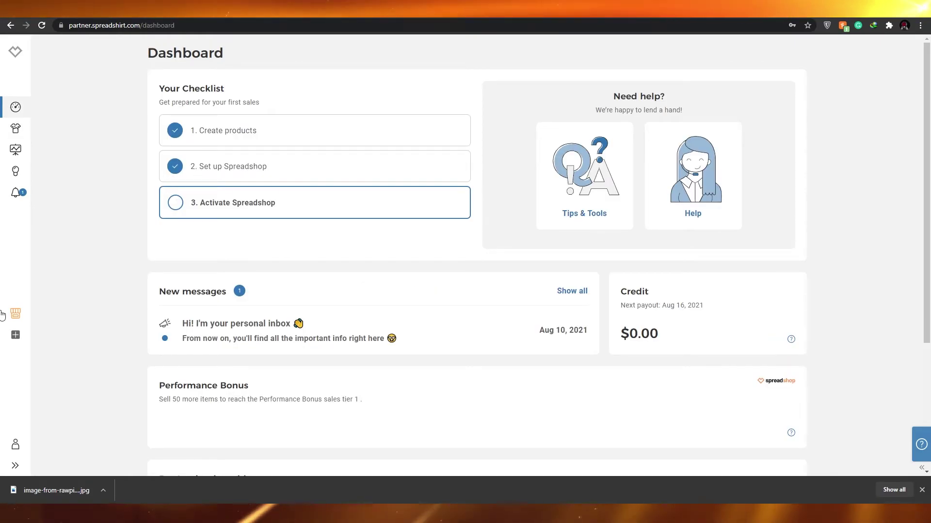
Step: Open the Spreadshop's settings and examine the storefront preview with its welcome banner and product preview
{"action": "left_click", "coordinate": [29, 316]}
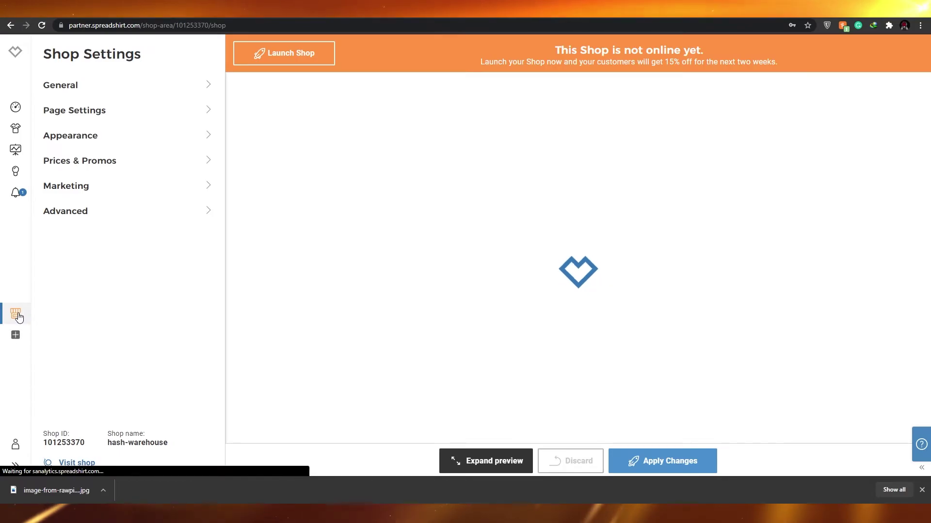
{"action": "scroll", "coordinate": [582, 323], "scroll_direction": "down", "scroll_amount": 4}
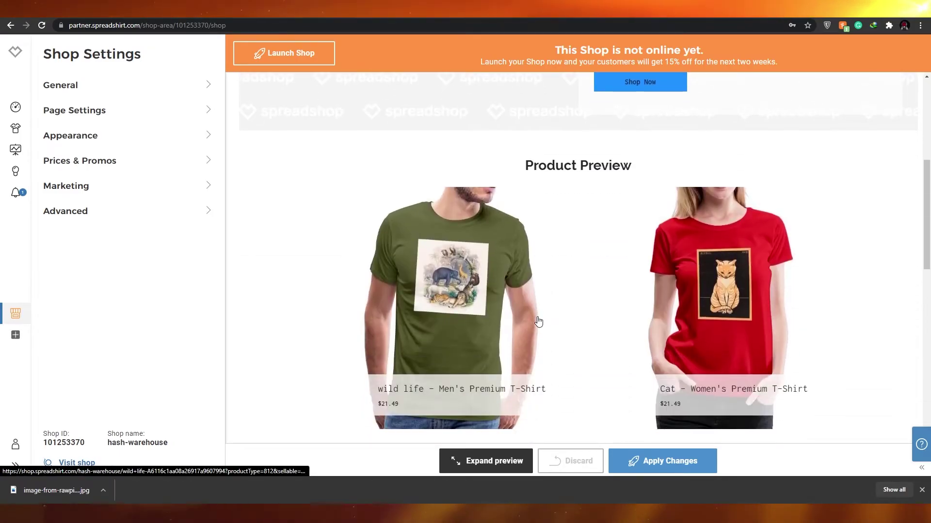
{"action": "scroll", "coordinate": [549, 320], "scroll_direction": "up", "scroll_amount": 3}
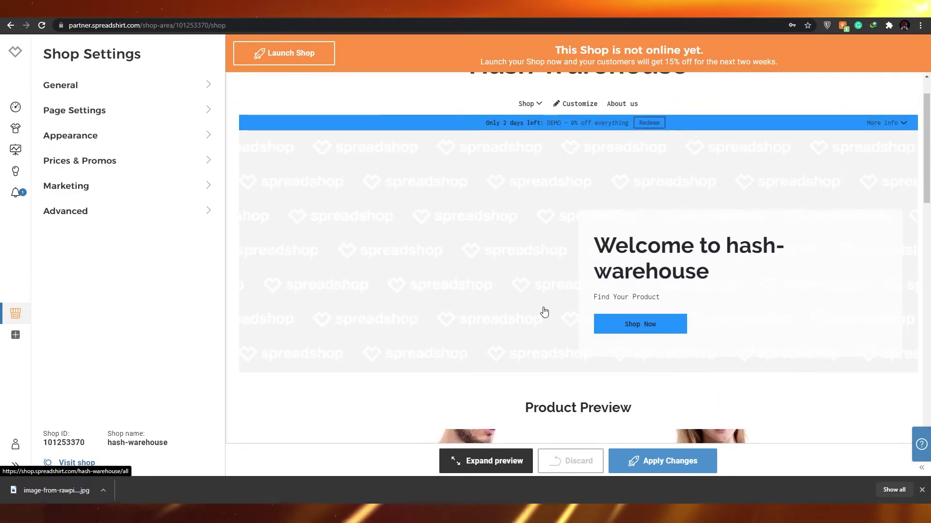
{"action": "scroll", "coordinate": [541, 312], "scroll_direction": "down", "scroll_amount": 4}
{"action": "scroll", "coordinate": [557, 137], "scroll_direction": "up", "scroll_amount": 5}
{"action": "scroll", "coordinate": [525, 322], "scroll_direction": "down", "scroll_amount": 3}
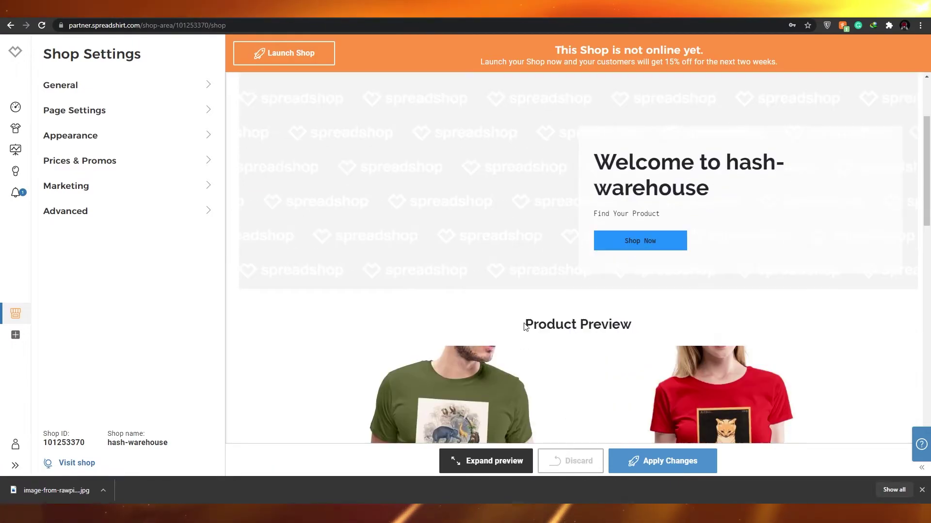
{"action": "scroll", "coordinate": [475, 373], "scroll_direction": "up", "scroll_amount": 3}
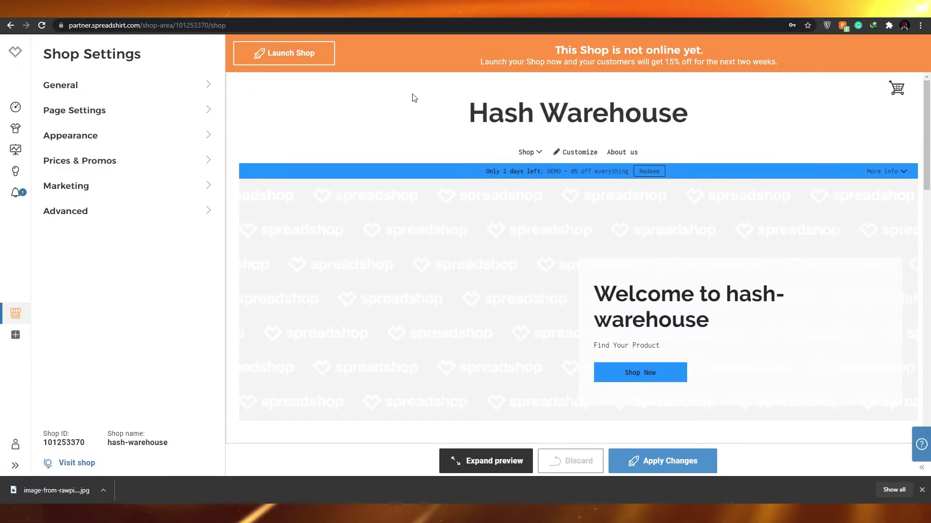
Step: Browse the shop themes in the appearance settings and choose the Focus theme for the shop
{"action": "left_click", "coordinate": [207, 138]}
{"action": "left_click", "coordinate": [133, 137]}
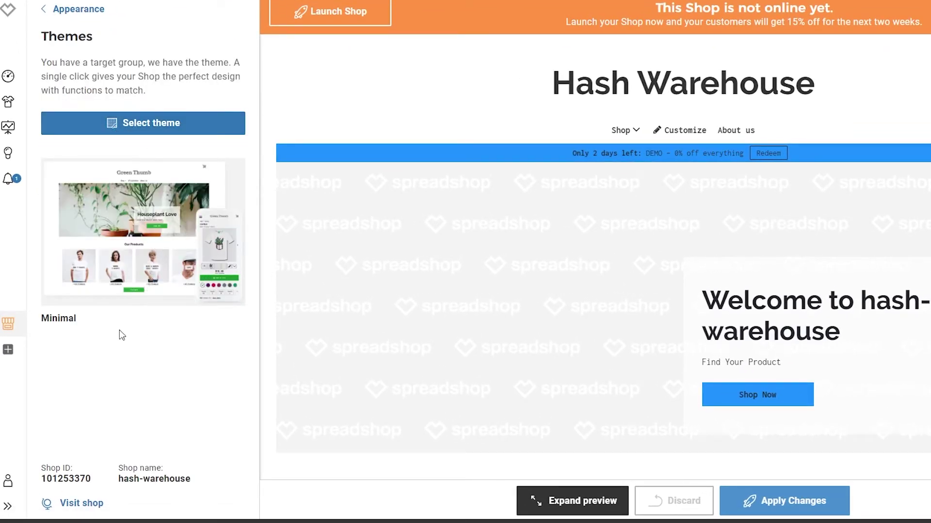
{"action": "left_click", "coordinate": [145, 209]}
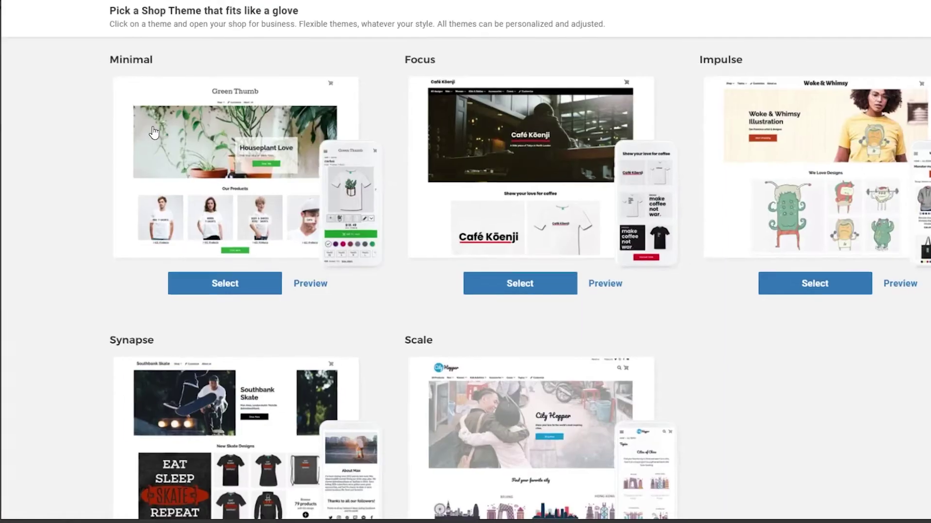
{"action": "scroll", "coordinate": [597, 446], "scroll_direction": "down", "scroll_amount": 4}
{"action": "scroll", "coordinate": [518, 294], "scroll_direction": "up", "scroll_amount": 3}
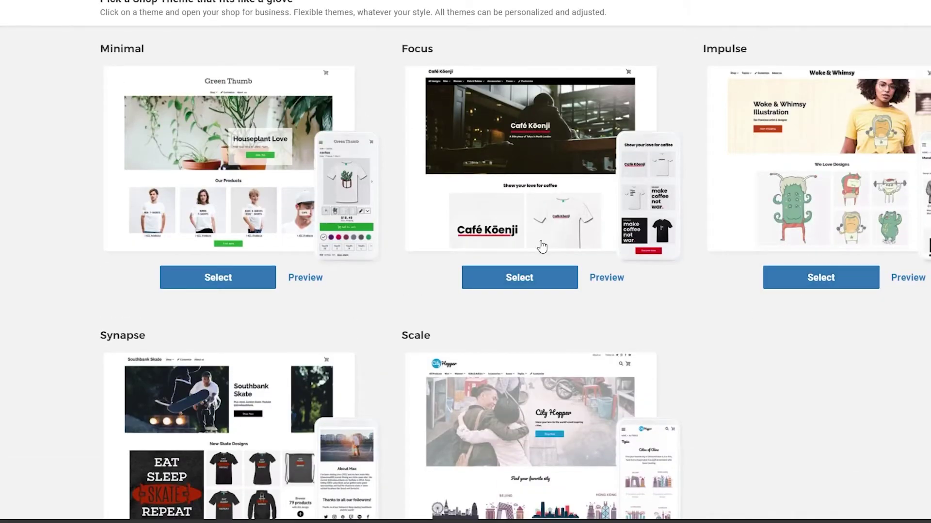
{"action": "left_click", "coordinate": [505, 268]}
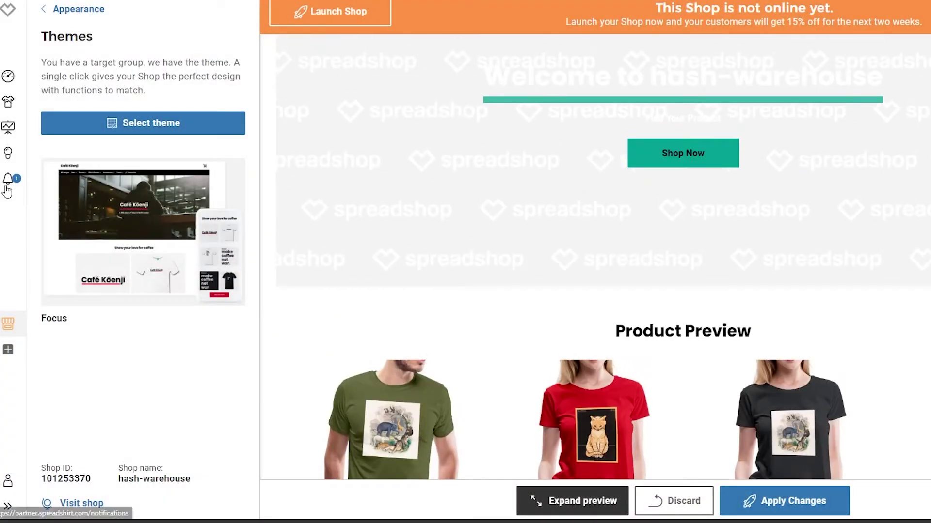
Step: Set the shop's color for important buttons and active elements to red
{"action": "left_click", "coordinate": [49, 18]}
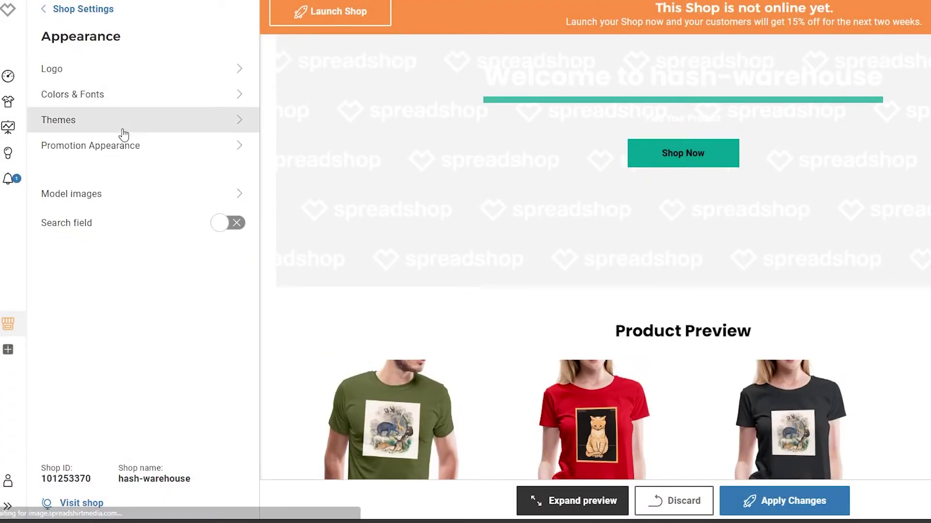
{"action": "left_click", "coordinate": [234, 95]}
{"action": "left_click", "coordinate": [236, 97]}
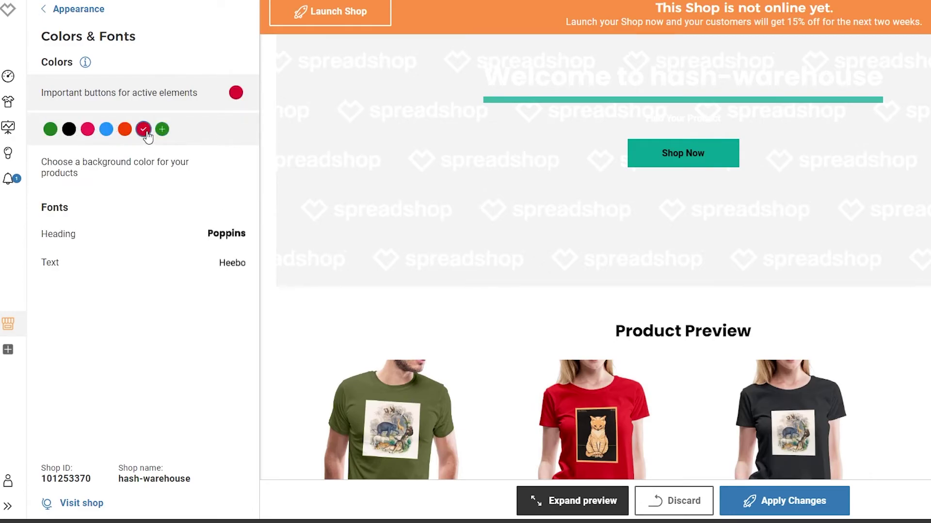
{"action": "left_click", "coordinate": [72, 9]}
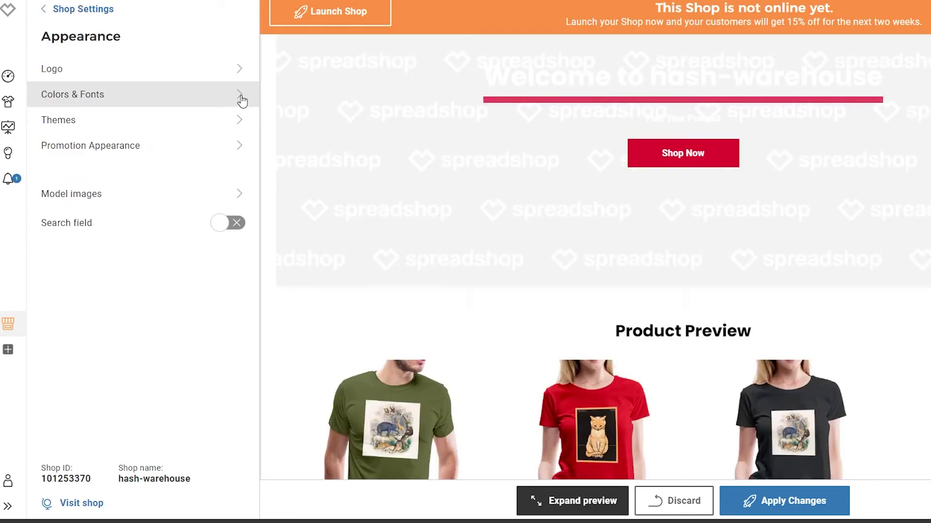
Step: Examine the shop's model images and promotion appearance settings
{"action": "left_click", "coordinate": [229, 206]}
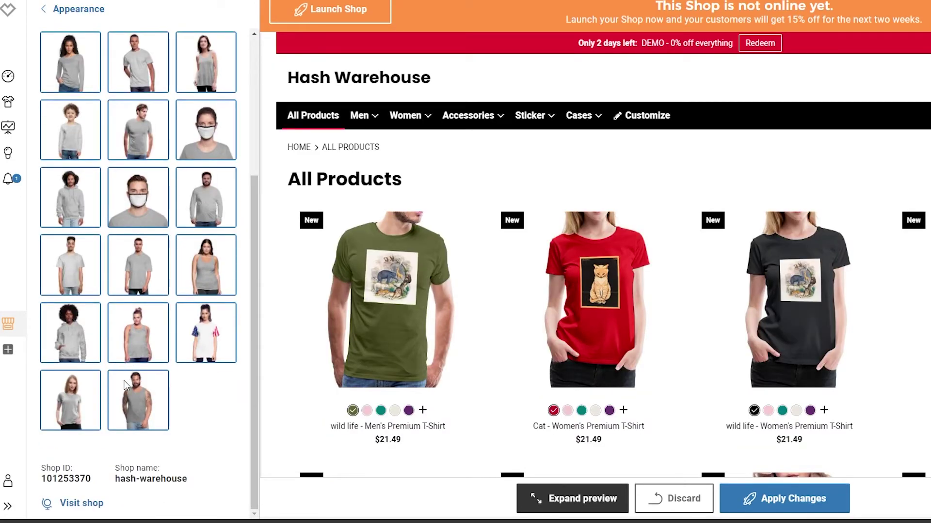
{"action": "scroll", "coordinate": [146, 407], "scroll_direction": "up", "scroll_amount": 1}
{"action": "scroll", "coordinate": [156, 328], "scroll_direction": "up", "scroll_amount": 2}
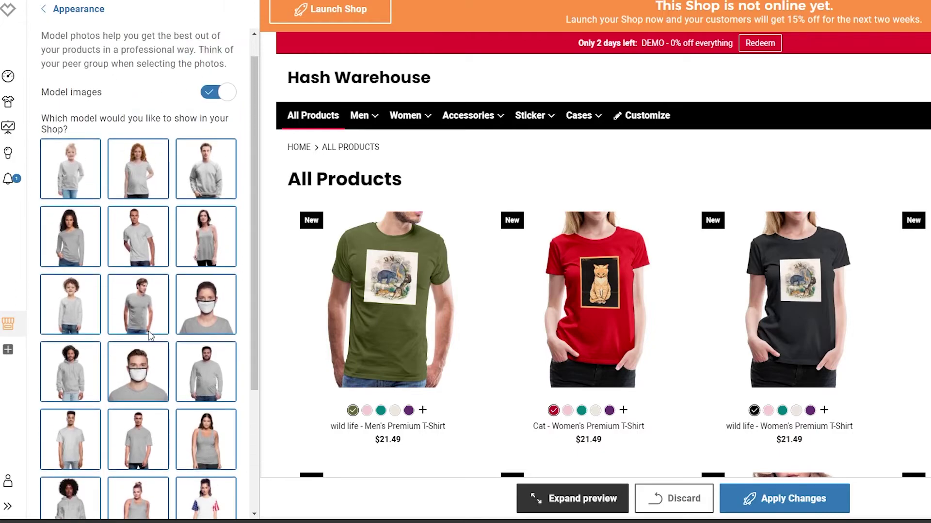
{"action": "scroll", "coordinate": [131, 276], "scroll_direction": "up", "scroll_amount": 1}
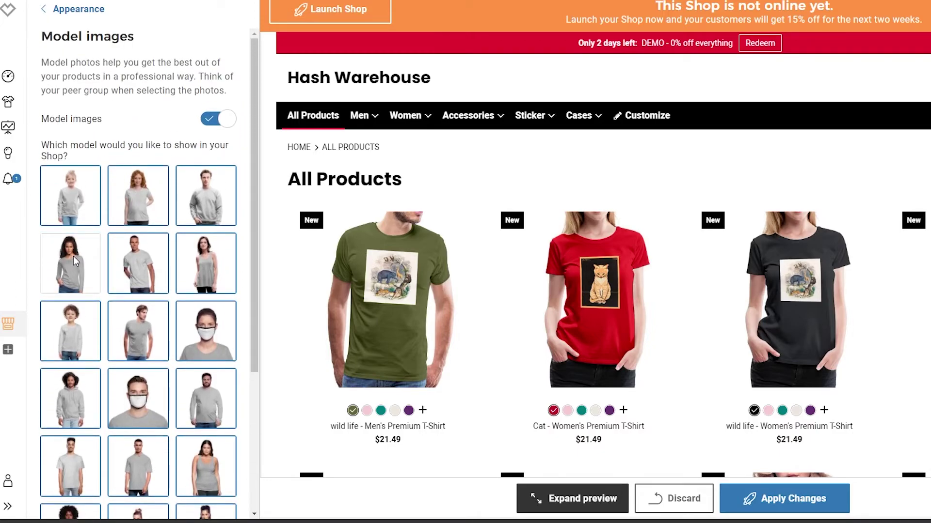
{"action": "scroll", "coordinate": [138, 369], "scroll_direction": "down", "scroll_amount": 4}
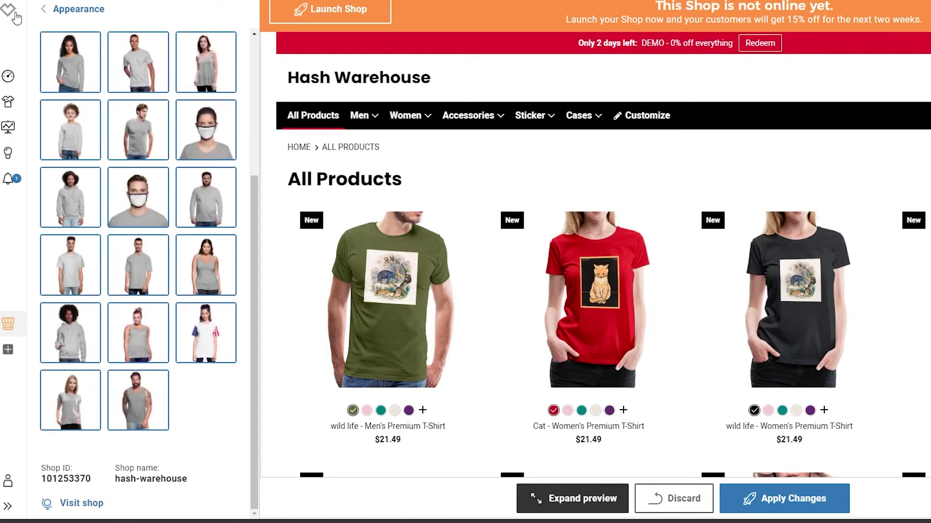
{"action": "left_click", "coordinate": [48, 12]}
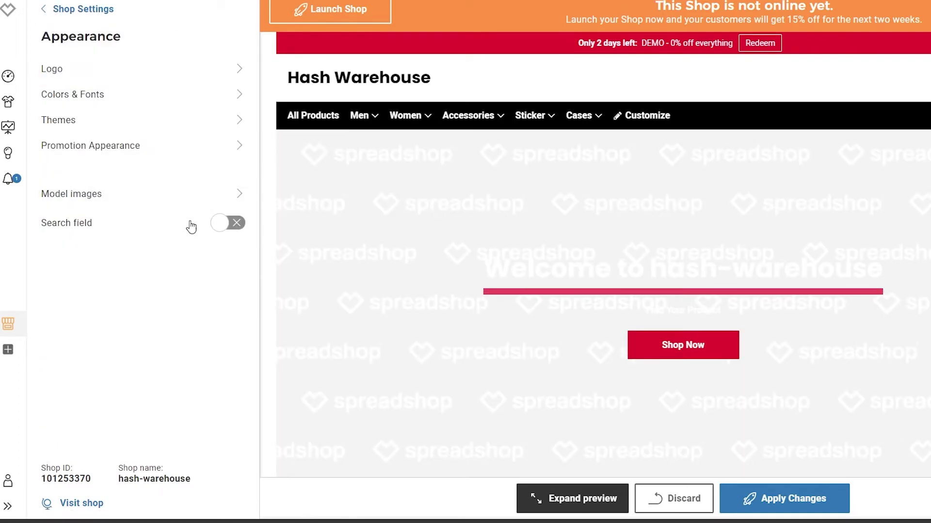
{"action": "left_click", "coordinate": [236, 151]}
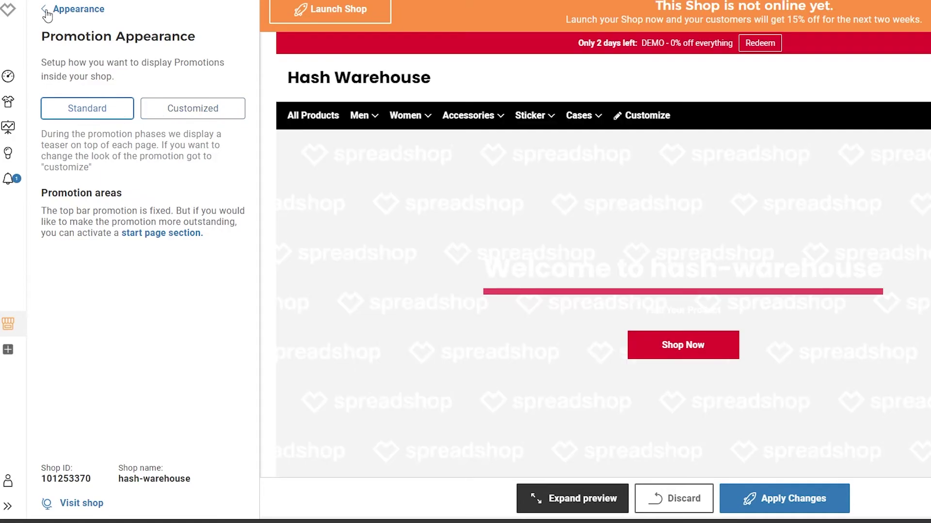
{"action": "left_click", "coordinate": [48, 14]}
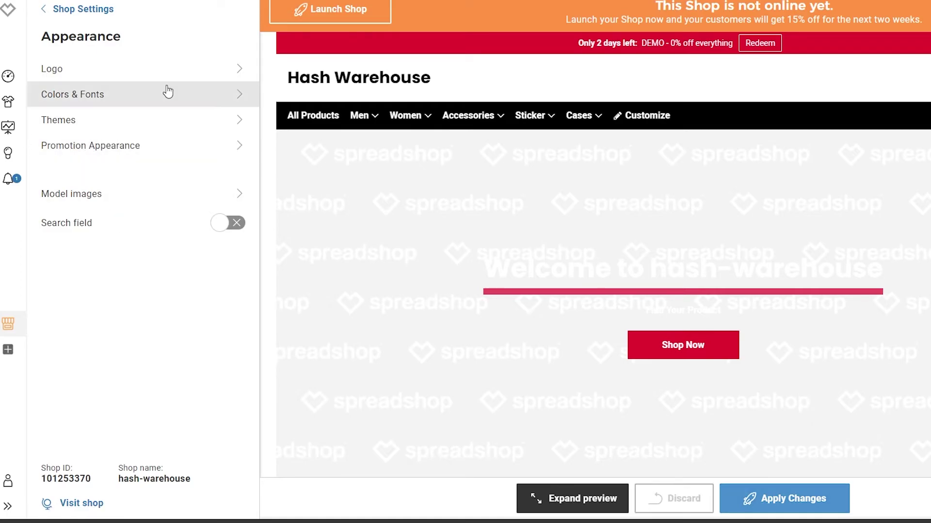
Step: Switch the shop header from the shop name to a logo, using the cropped cat face image
{"action": "left_click", "coordinate": [169, 80]}
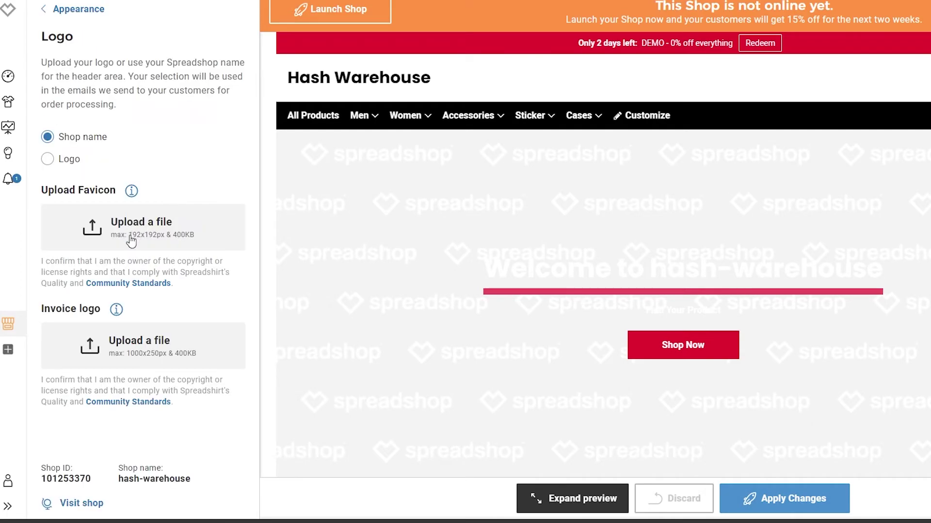
{"action": "left_click", "coordinate": [79, 161]}
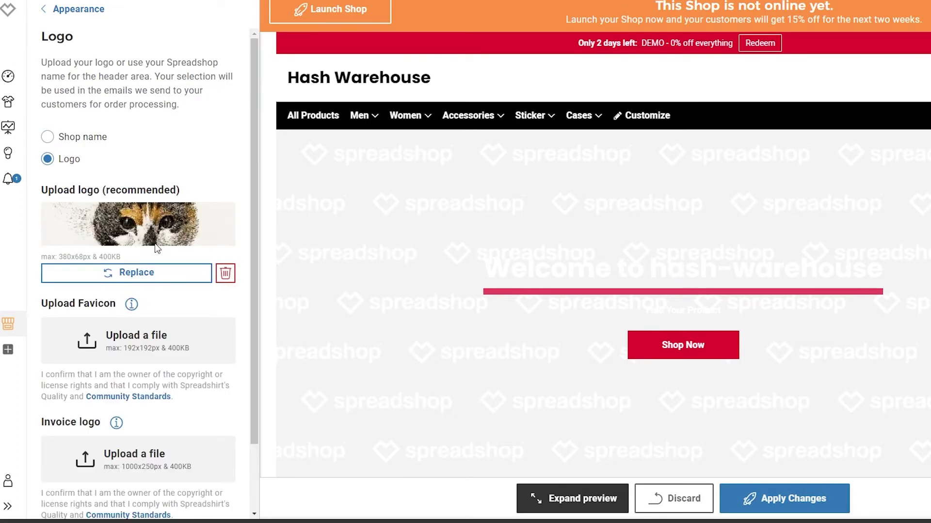
{"action": "scroll", "coordinate": [177, 316], "scroll_direction": "down", "scroll_amount": 3}
{"action": "scroll", "coordinate": [177, 316], "scroll_direction": "up", "scroll_amount": 3}
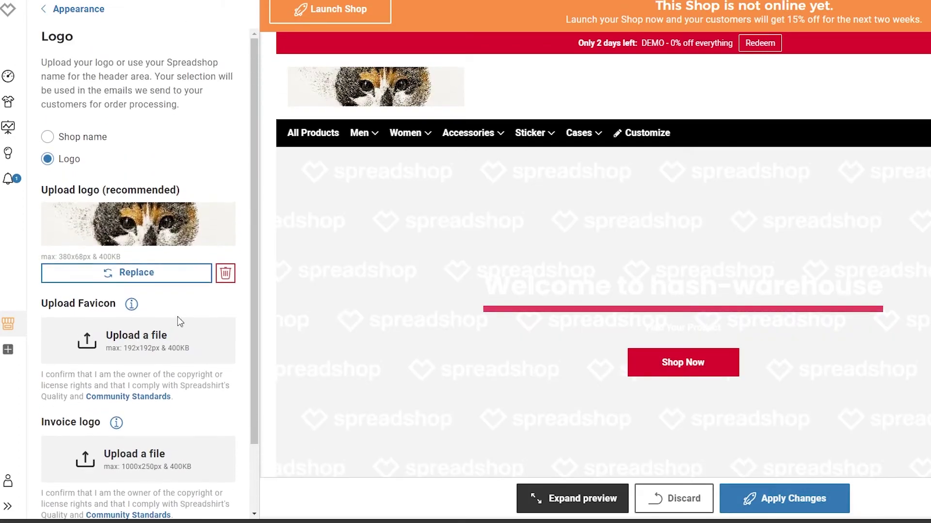
Step: Upload the animal illustration image-from-rawpixel-id-411844-jpeg as the shop's favicon, keeping the full square image in the crop
{"action": "scroll", "coordinate": [134, 273], "scroll_direction": "down", "scroll_amount": 3}
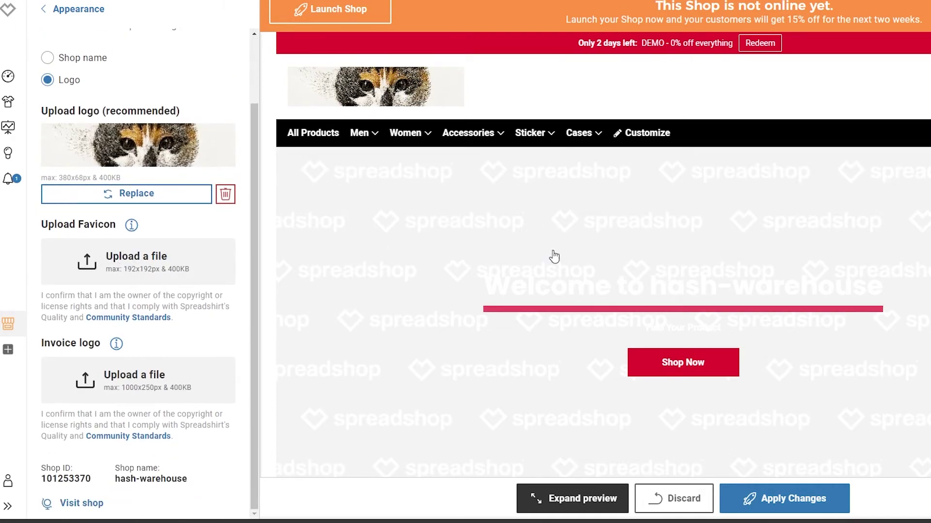
{"action": "left_click", "coordinate": [132, 258]}
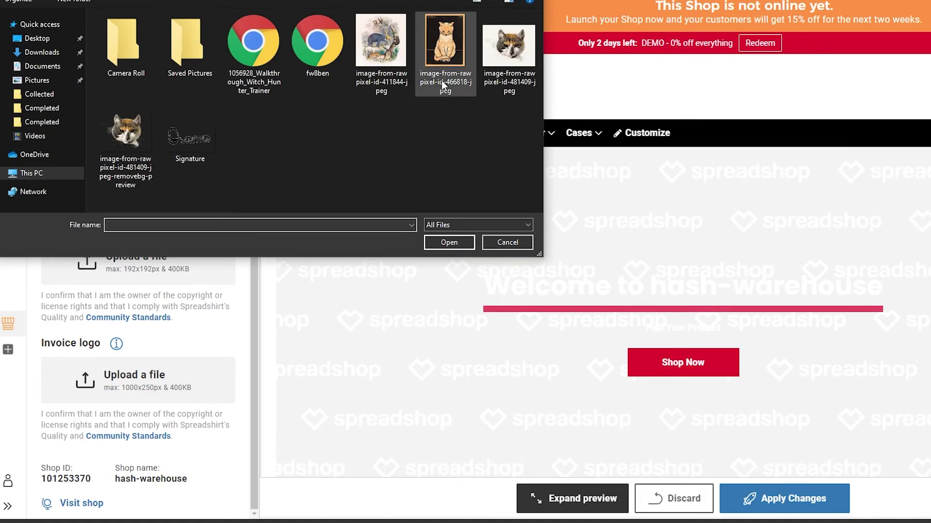
{"action": "left_click", "coordinate": [374, 53]}
{"action": "left_click", "coordinate": [449, 242]}
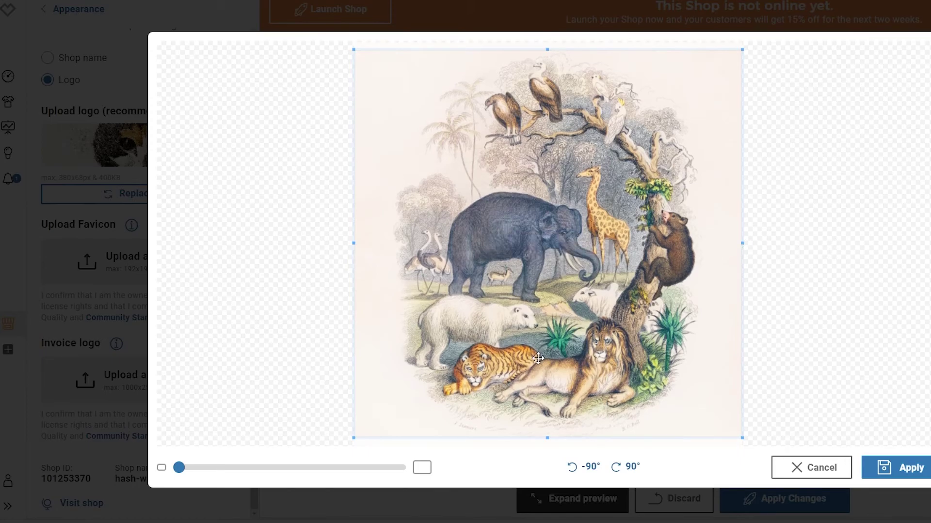
{"action": "left_click_drag", "start_coordinate": [179, 468], "coordinate": [140, 470]}
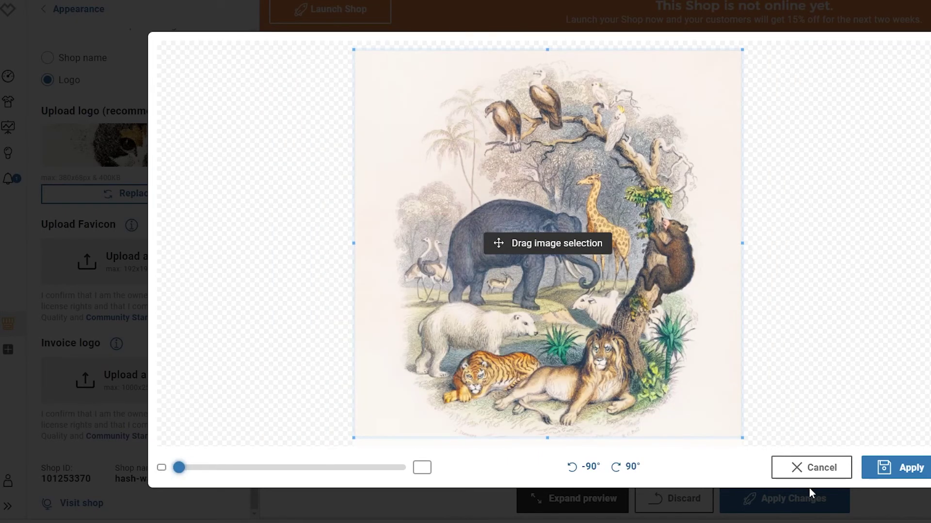
{"action": "left_click", "coordinate": [894, 478]}
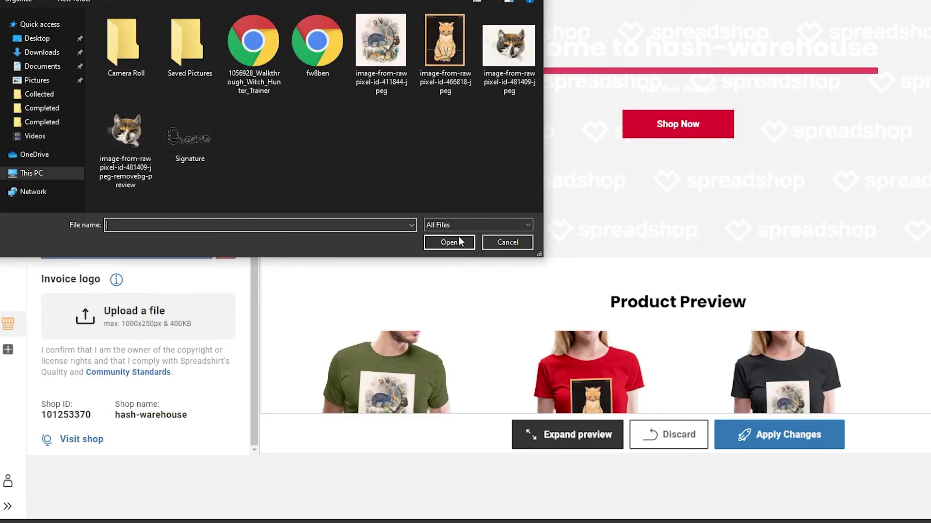
{"action": "left_click", "coordinate": [505, 241]}
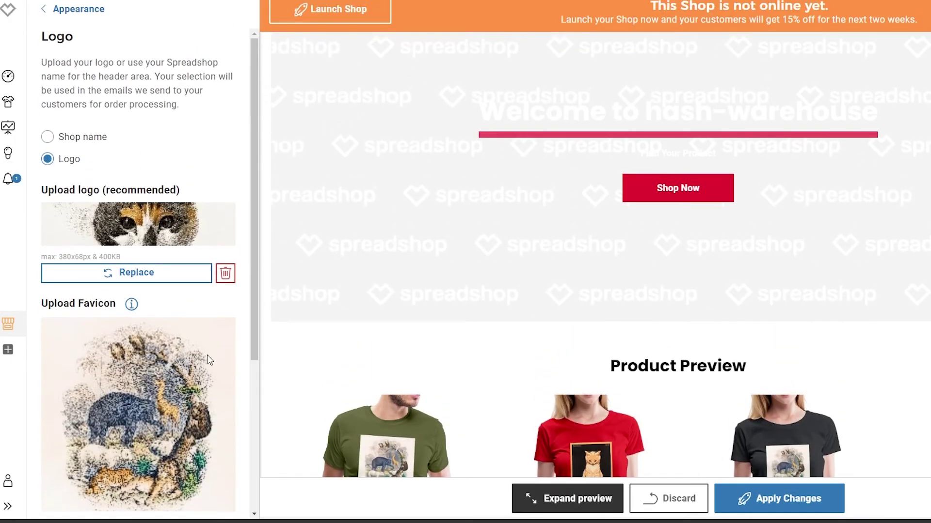
{"action": "left_click", "coordinate": [56, 11]}
Step: Check the storefront preview and apply the pending appearance changes to the shop
{"action": "scroll", "coordinate": [326, 276], "scroll_direction": "down", "scroll_amount": 10}
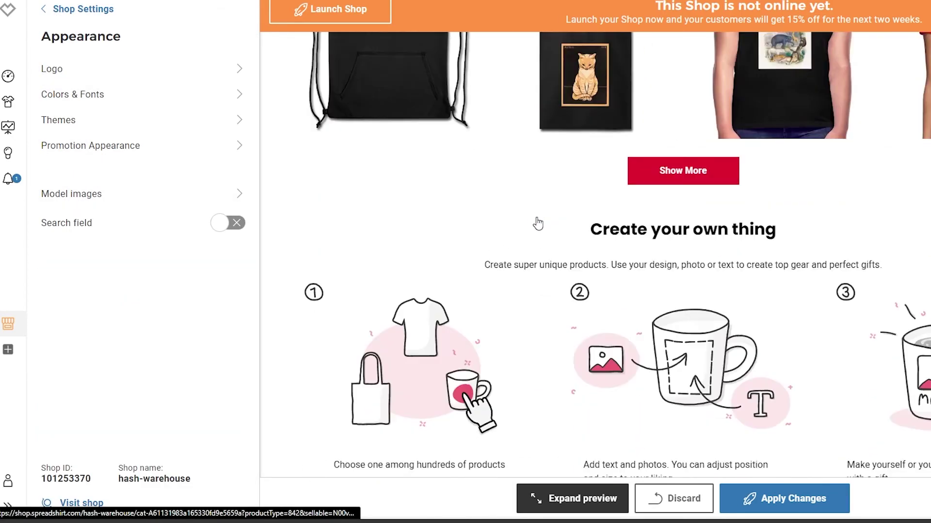
{"action": "scroll", "coordinate": [528, 231], "scroll_direction": "down", "scroll_amount": 5}
{"action": "scroll", "coordinate": [521, 245], "scroll_direction": "up", "scroll_amount": 15}
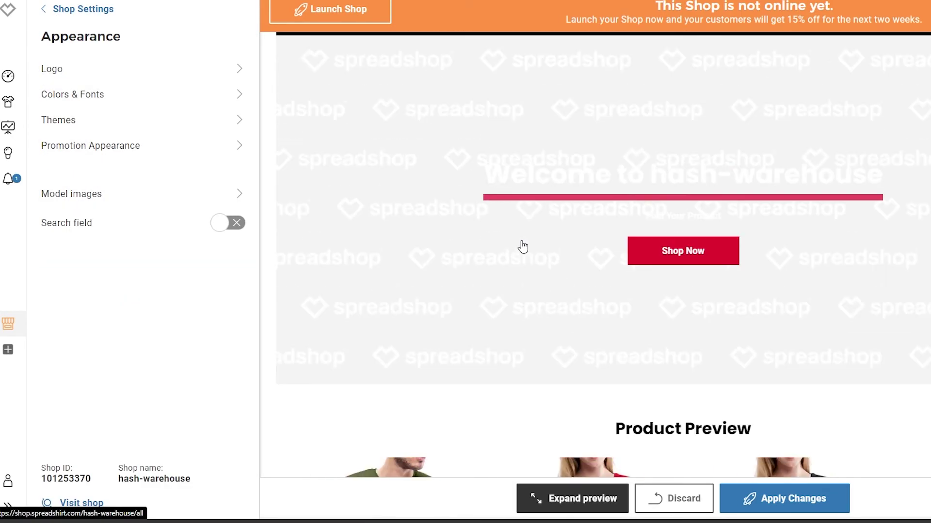
{"action": "scroll", "coordinate": [522, 247], "scroll_direction": "up", "scroll_amount": 3}
{"action": "scroll", "coordinate": [510, 194], "scroll_direction": "down", "scroll_amount": 15}
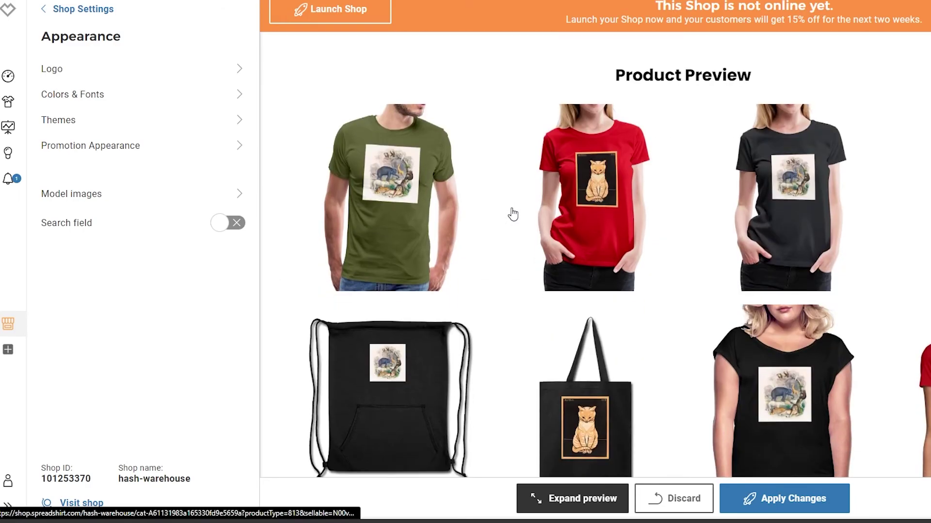
{"action": "scroll", "coordinate": [510, 219], "scroll_direction": "up", "scroll_amount": 2}
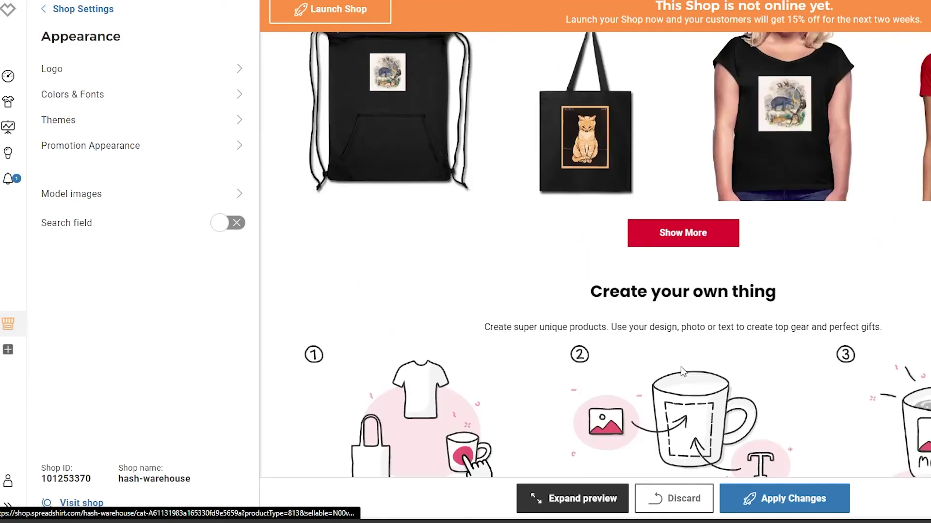
{"action": "left_click", "coordinate": [792, 498]}
Step: Examine the customized storefront preview, including the header logo, welcome banner, product preview, and Create your own thing section
{"action": "scroll", "coordinate": [502, 301], "scroll_direction": "up", "scroll_amount": 12}
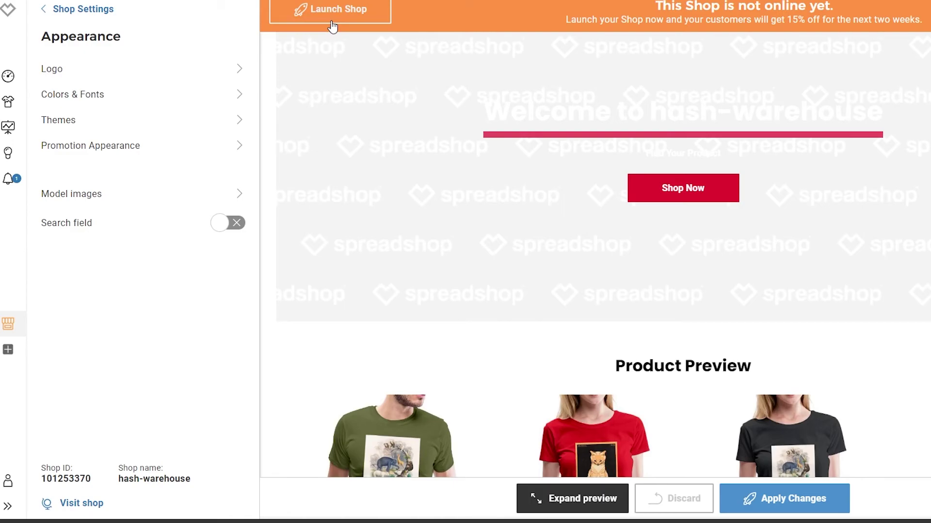
{"action": "scroll", "coordinate": [512, 380], "scroll_direction": "down", "scroll_amount": 10}
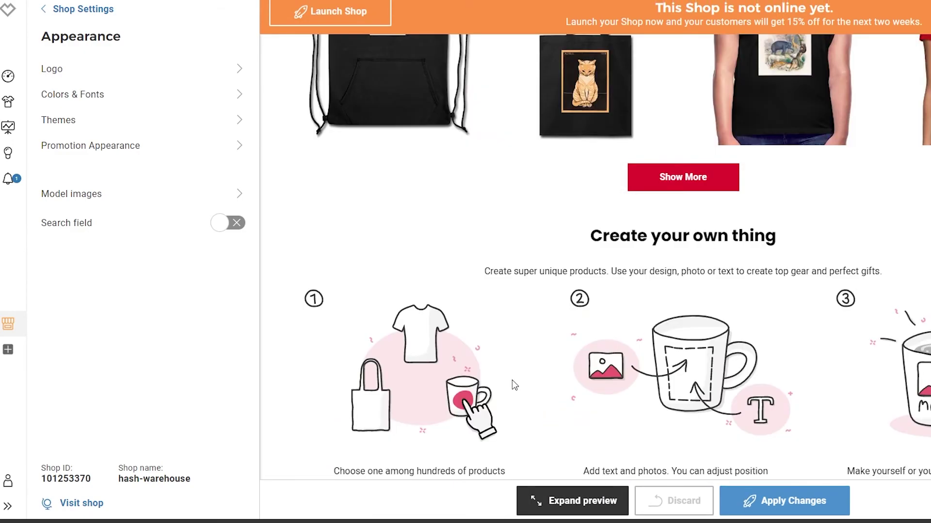
{"action": "scroll", "coordinate": [514, 384], "scroll_direction": "down", "scroll_amount": 1}
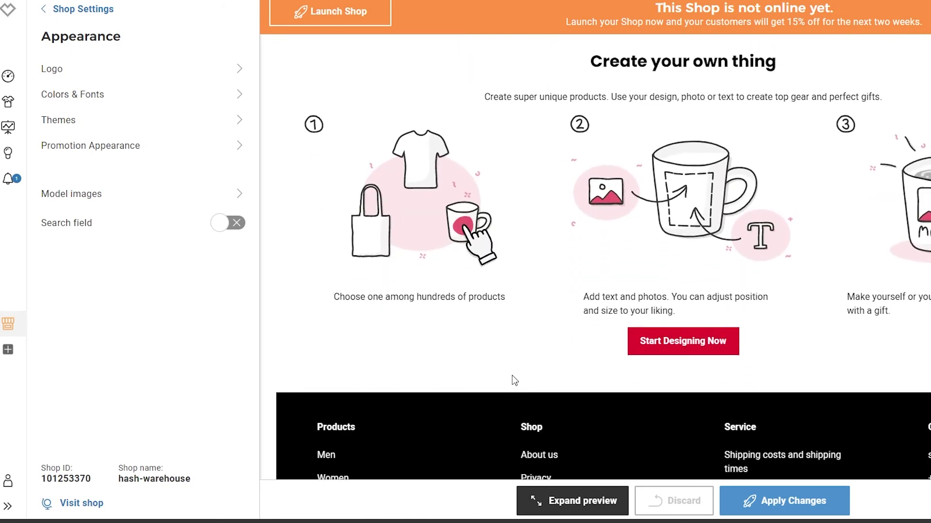
{"action": "scroll", "coordinate": [515, 381], "scroll_direction": "up", "scroll_amount": 2}
{"action": "scroll", "coordinate": [512, 374], "scroll_direction": "up", "scroll_amount": 10}
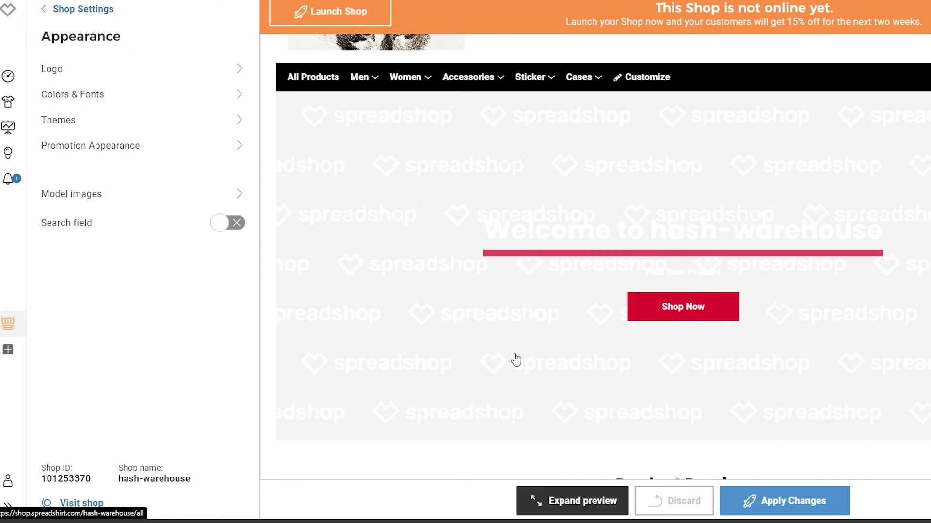
{"action": "scroll", "coordinate": [554, 194], "scroll_direction": "up", "scroll_amount": 2}
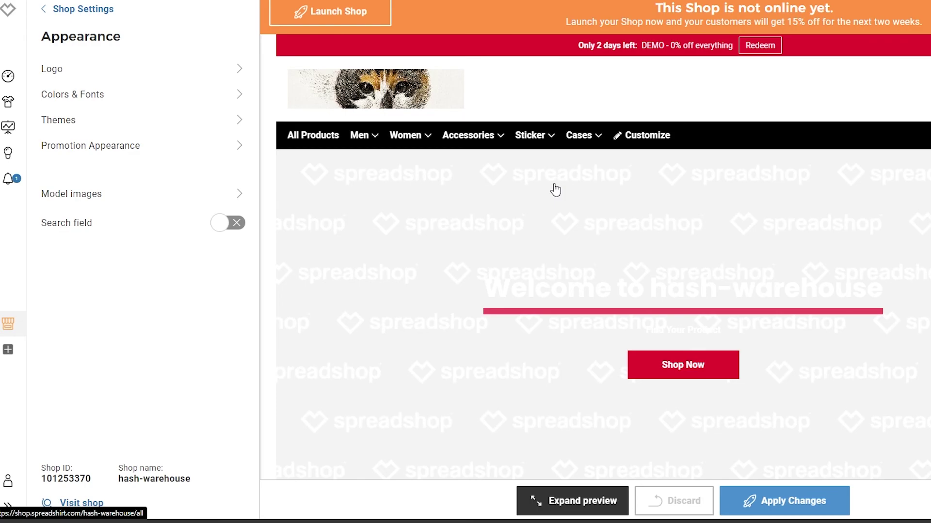
{"action": "scroll", "coordinate": [555, 190], "scroll_direction": "down", "scroll_amount": 8}
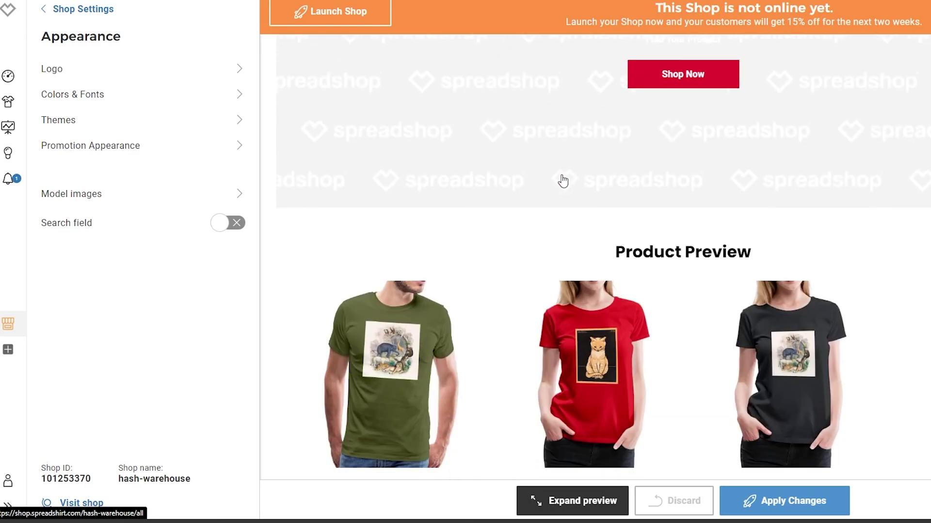
{"action": "scroll", "coordinate": [532, 213], "scroll_direction": "down", "scroll_amount": 2}
{"action": "scroll", "coordinate": [529, 215], "scroll_direction": "down", "scroll_amount": 5}
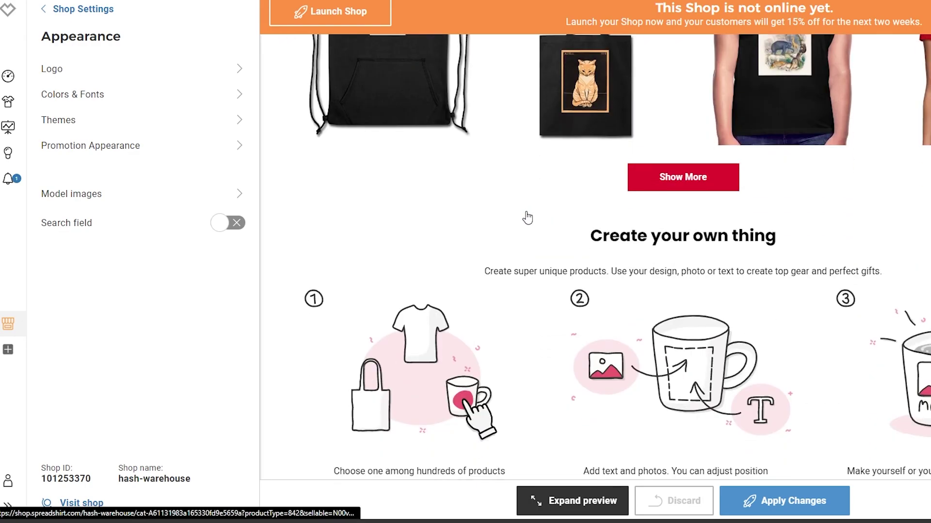
{"action": "scroll", "coordinate": [527, 217], "scroll_direction": "up", "scroll_amount": 5}
{"action": "scroll", "coordinate": [527, 217], "scroll_direction": "up", "scroll_amount": 10}
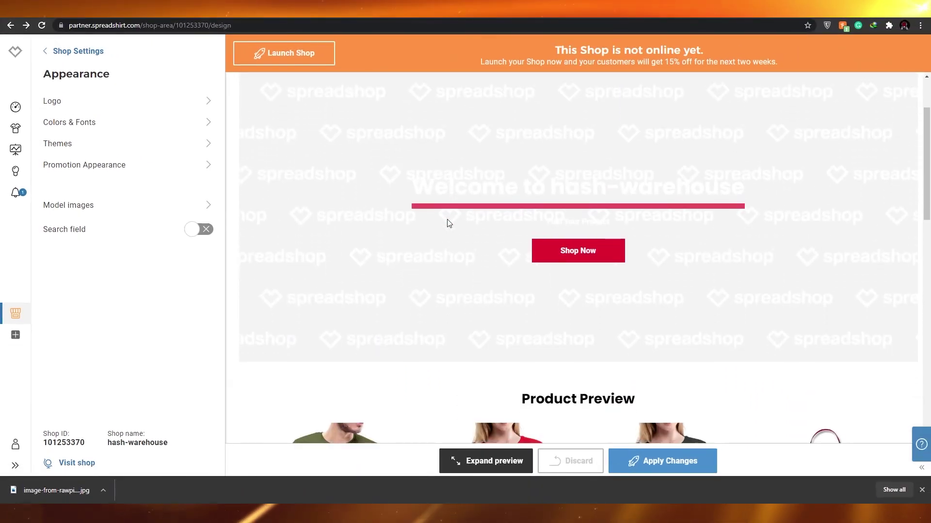
{"action": "scroll", "coordinate": [449, 222], "scroll_direction": "down", "scroll_amount": 8}
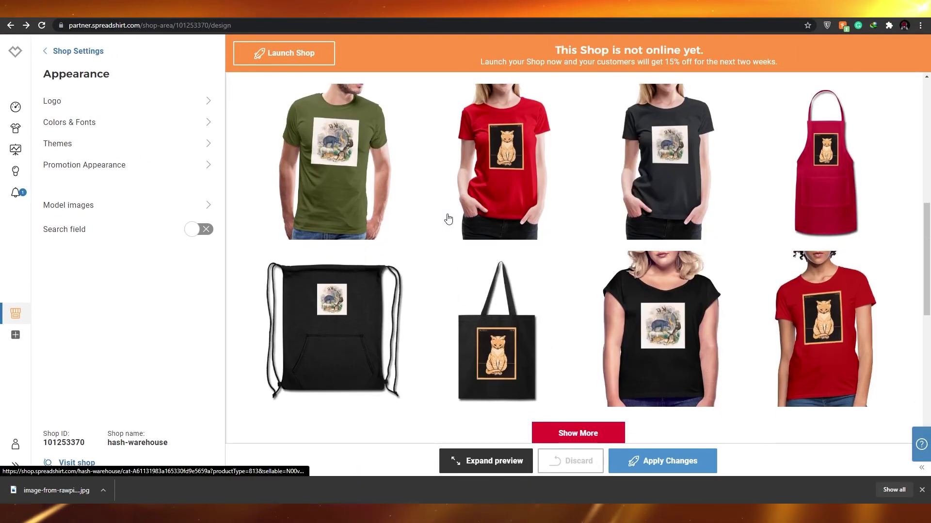
{"action": "scroll", "coordinate": [446, 216], "scroll_direction": "down", "scroll_amount": 4}
{"action": "scroll", "coordinate": [416, 349], "scroll_direction": "up", "scroll_amount": 12}
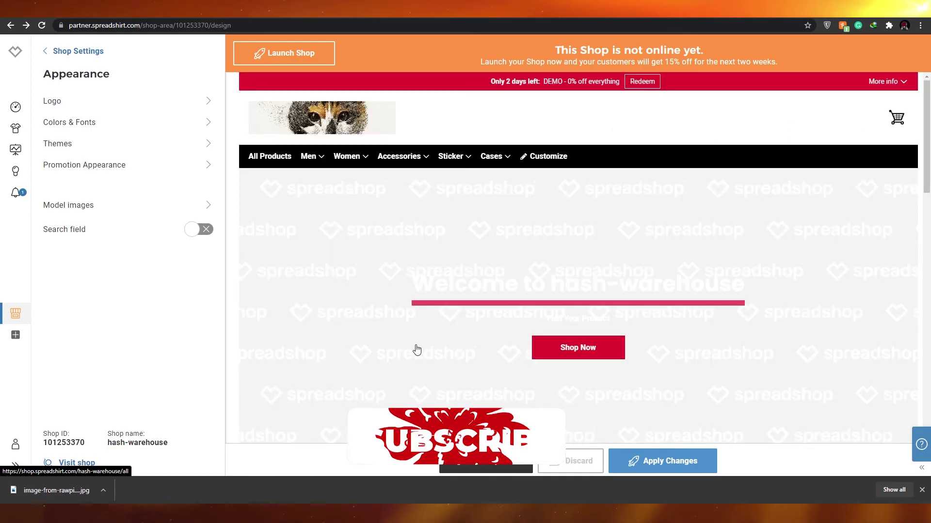
{"action": "scroll", "coordinate": [421, 343], "scroll_direction": "down", "scroll_amount": 3}
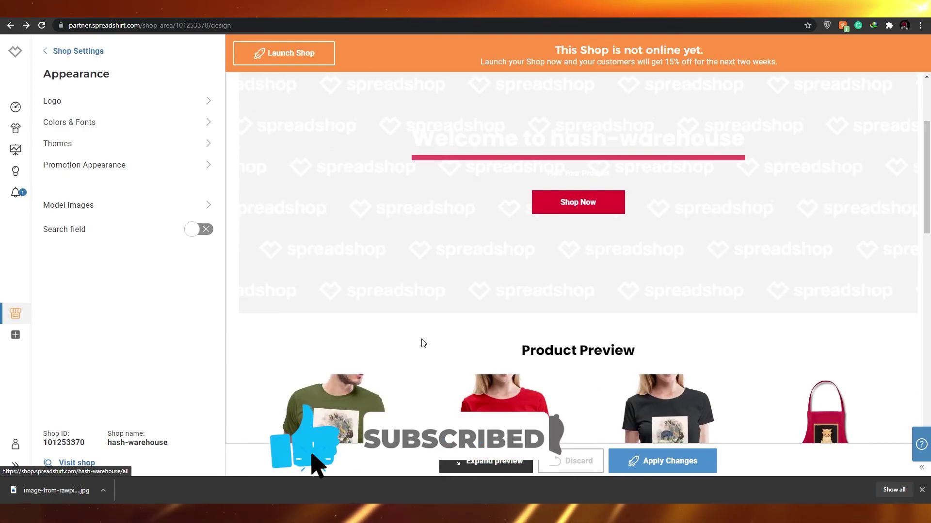